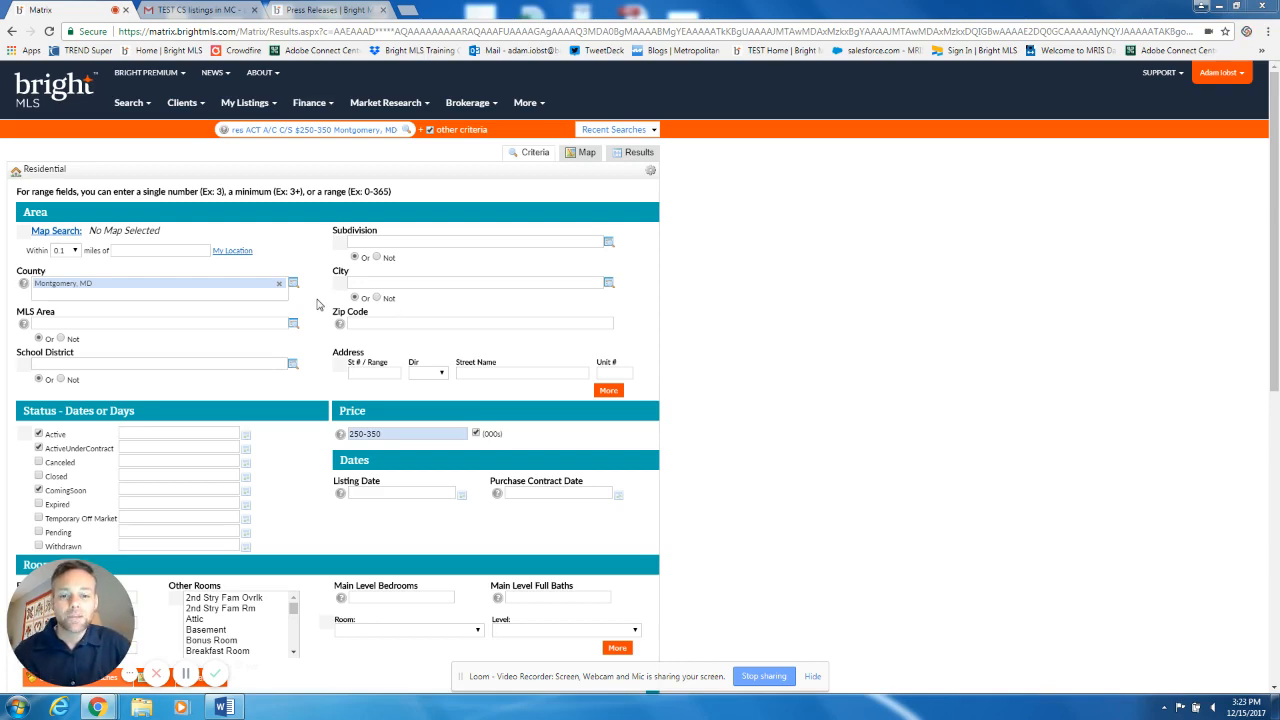
Step: Run the Montgomery County residential search with the current criteria and start a new auto email from its results
{"action": "scroll", "coordinate": [316, 304], "scroll_direction": "down", "scroll_amount": 3}
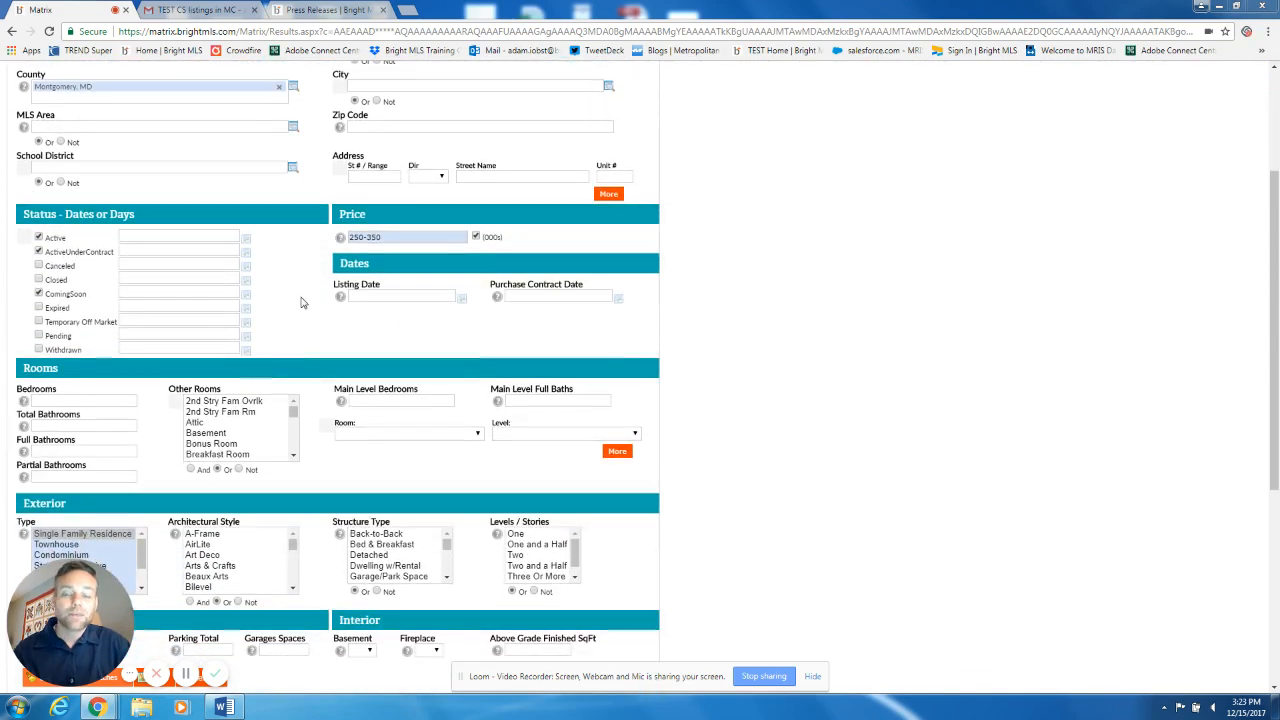
{"action": "scroll", "coordinate": [303, 300], "scroll_direction": "down", "scroll_amount": 1}
{"action": "scroll", "coordinate": [332, 294], "scroll_direction": "down", "scroll_amount": 2}
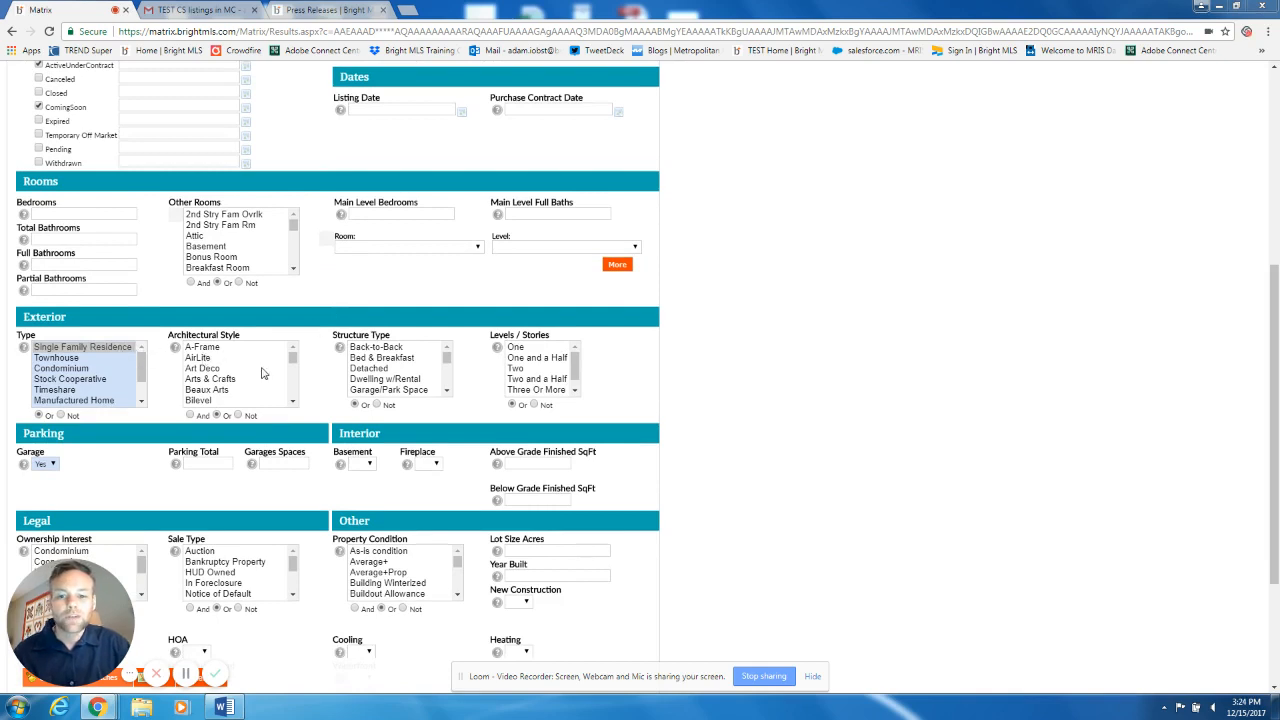
{"action": "scroll", "coordinate": [300, 380], "scroll_direction": "down", "scroll_amount": 1}
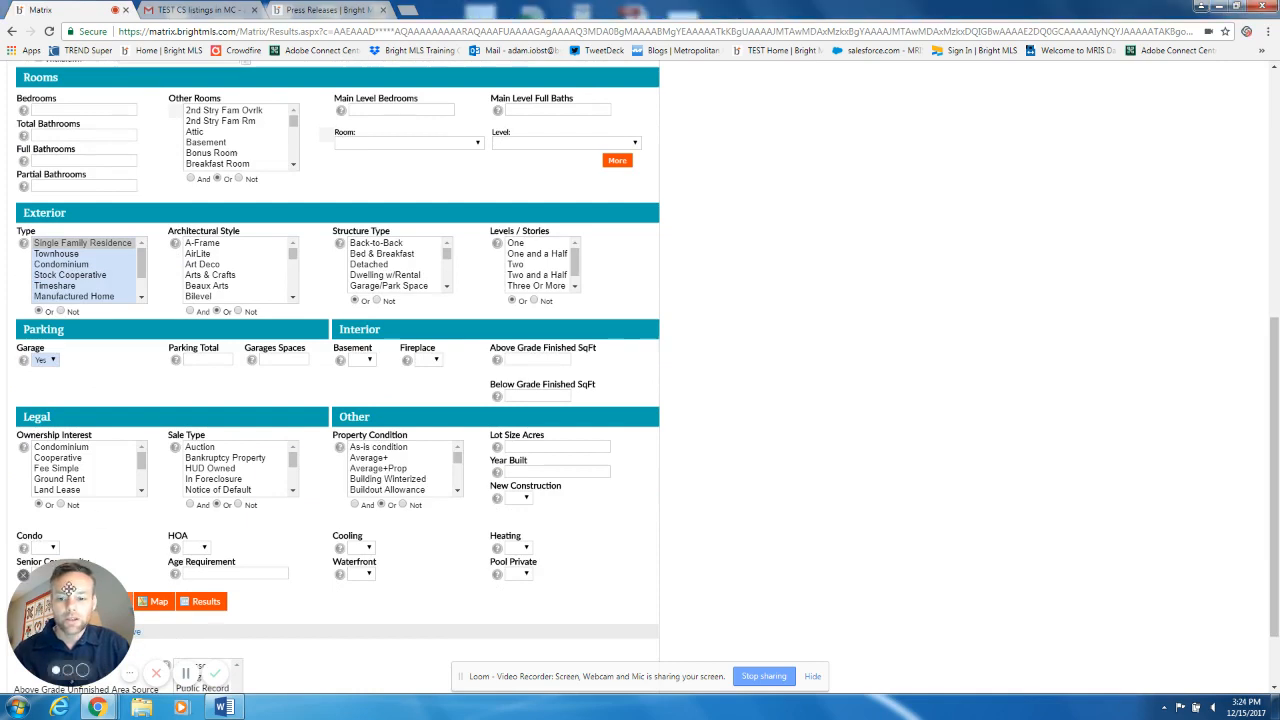
{"action": "left_click_drag", "start_coordinate": [68, 590], "coordinate": [756, 554]}
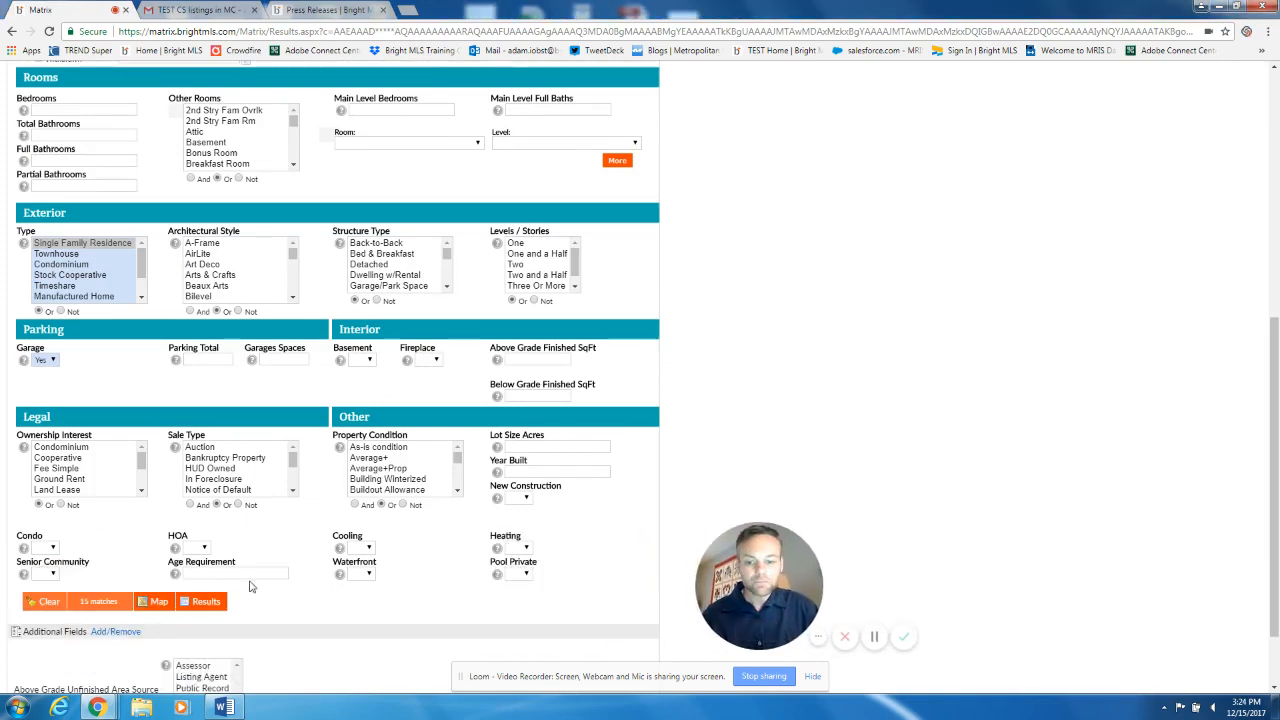
{"action": "left_click", "coordinate": [207, 605]}
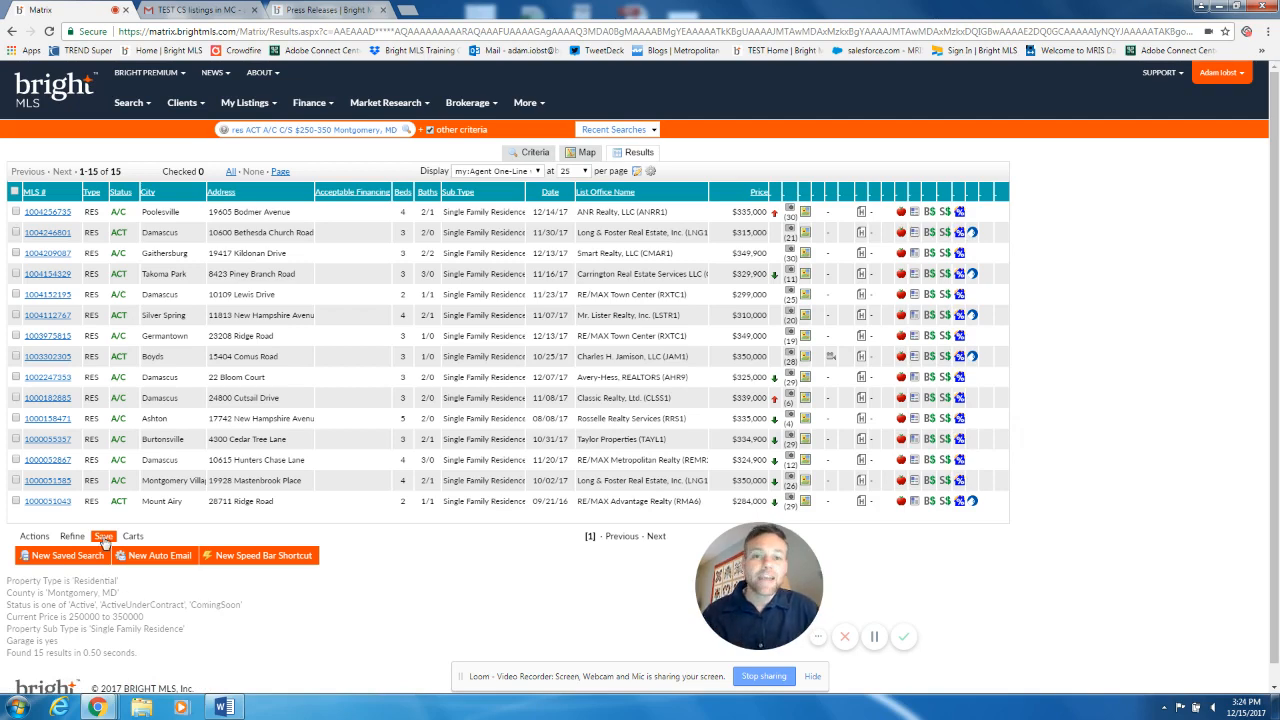
{"action": "left_click", "coordinate": [152, 558]}
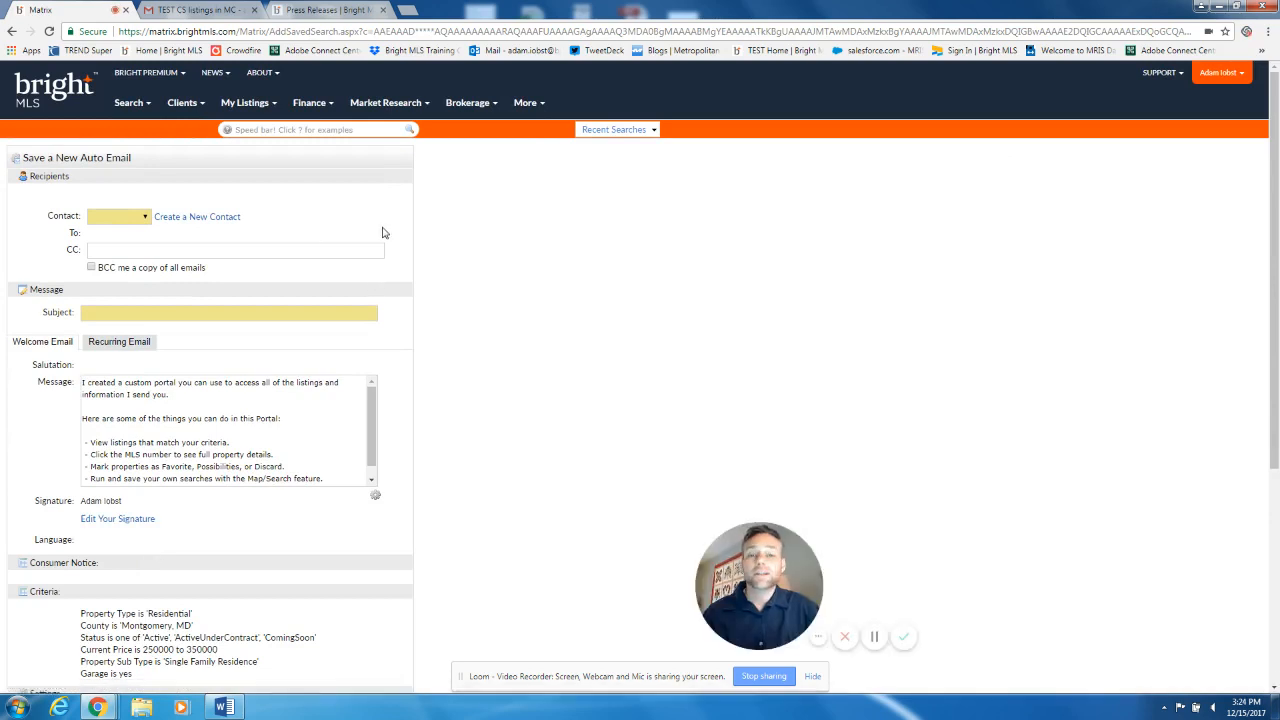
Step: Look over the auto email form from recipients to schedule, including the available contacts and the BCC option
{"action": "scroll", "coordinate": [381, 228], "scroll_direction": "down", "scroll_amount": 5}
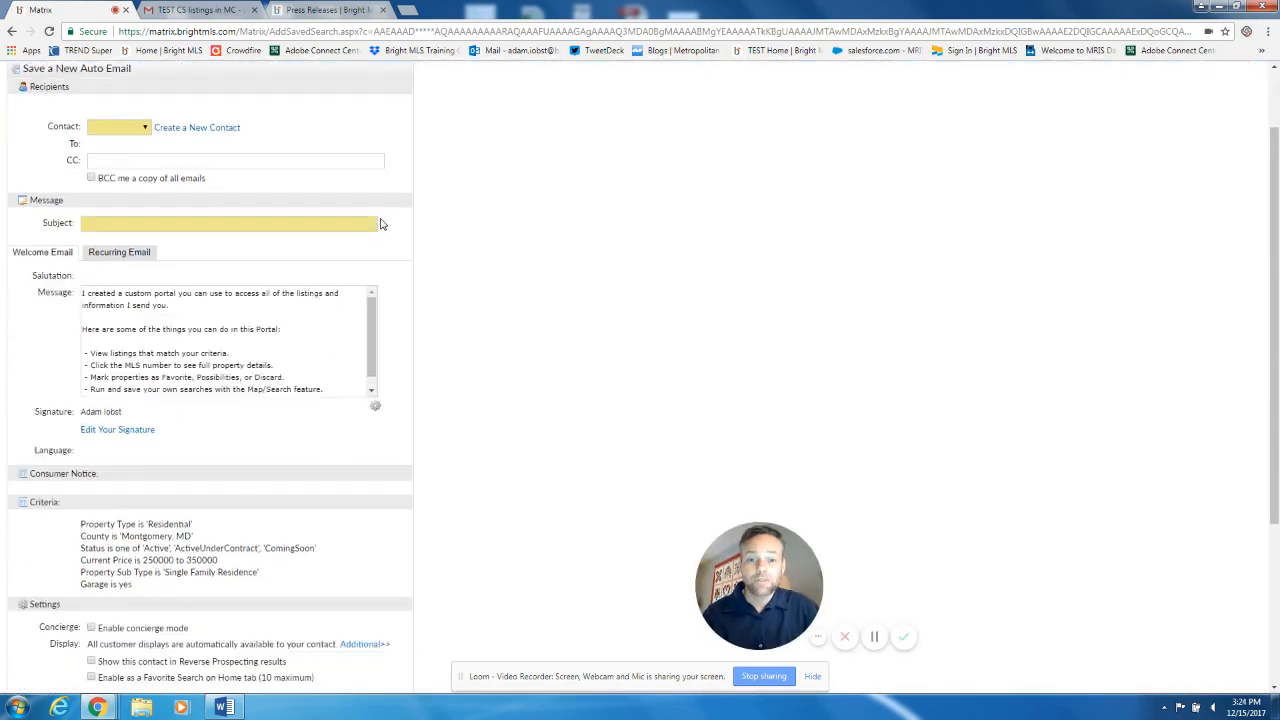
{"action": "scroll", "coordinate": [380, 224], "scroll_direction": "down", "scroll_amount": 1}
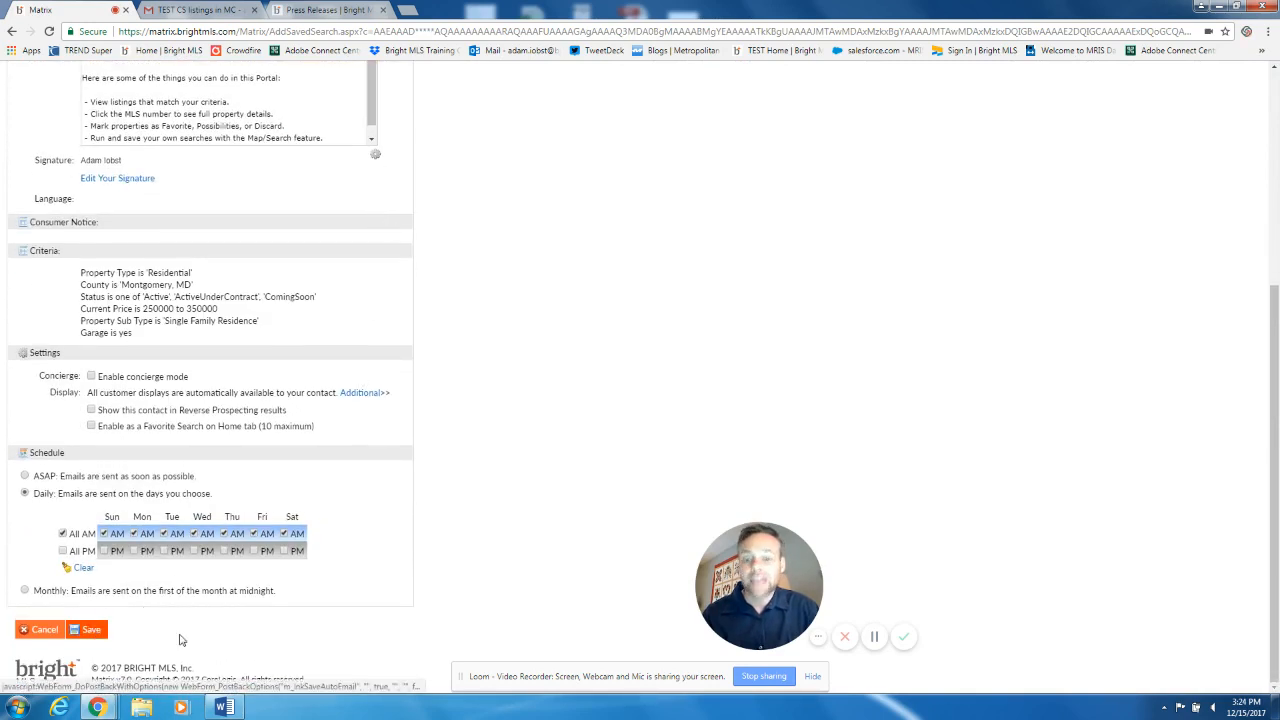
{"action": "scroll", "coordinate": [358, 544], "scroll_direction": "up", "scroll_amount": 2}
{"action": "scroll", "coordinate": [358, 544], "scroll_direction": "up", "scroll_amount": 4}
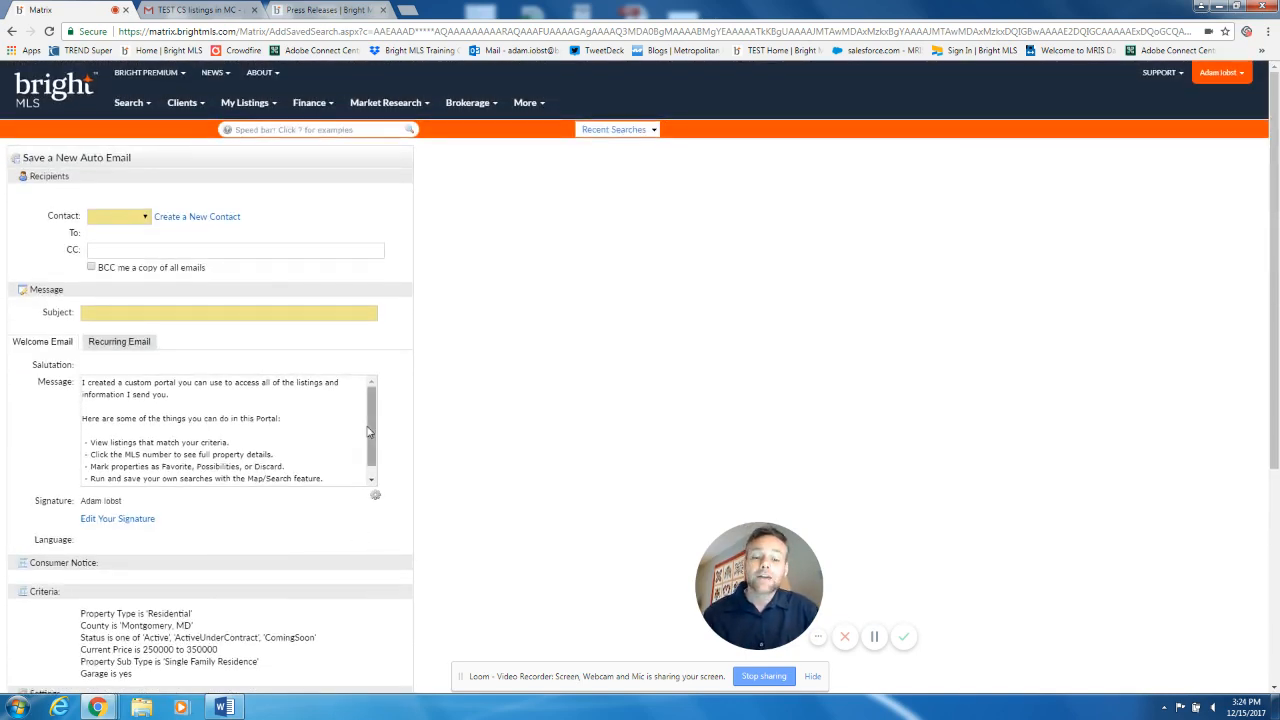
{"action": "left_click", "coordinate": [146, 217]}
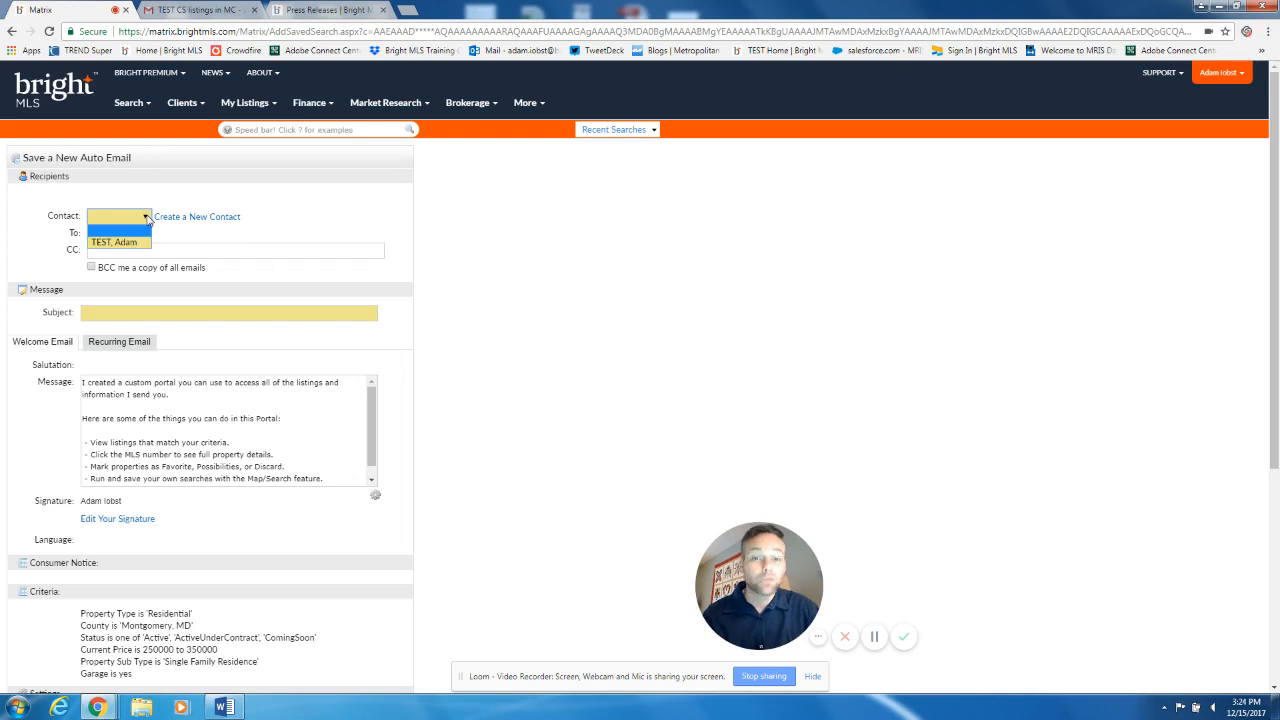
{"action": "left_click", "coordinate": [186, 184]}
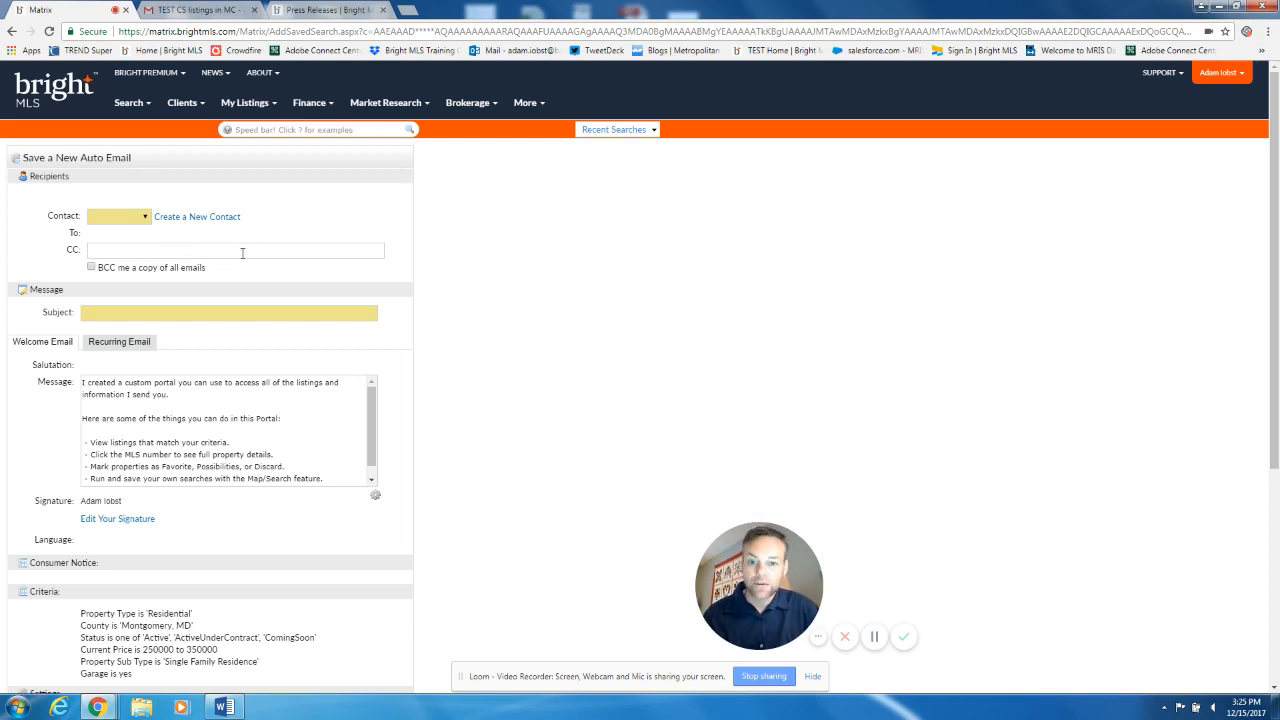
{"action": "left_click", "coordinate": [91, 268]}
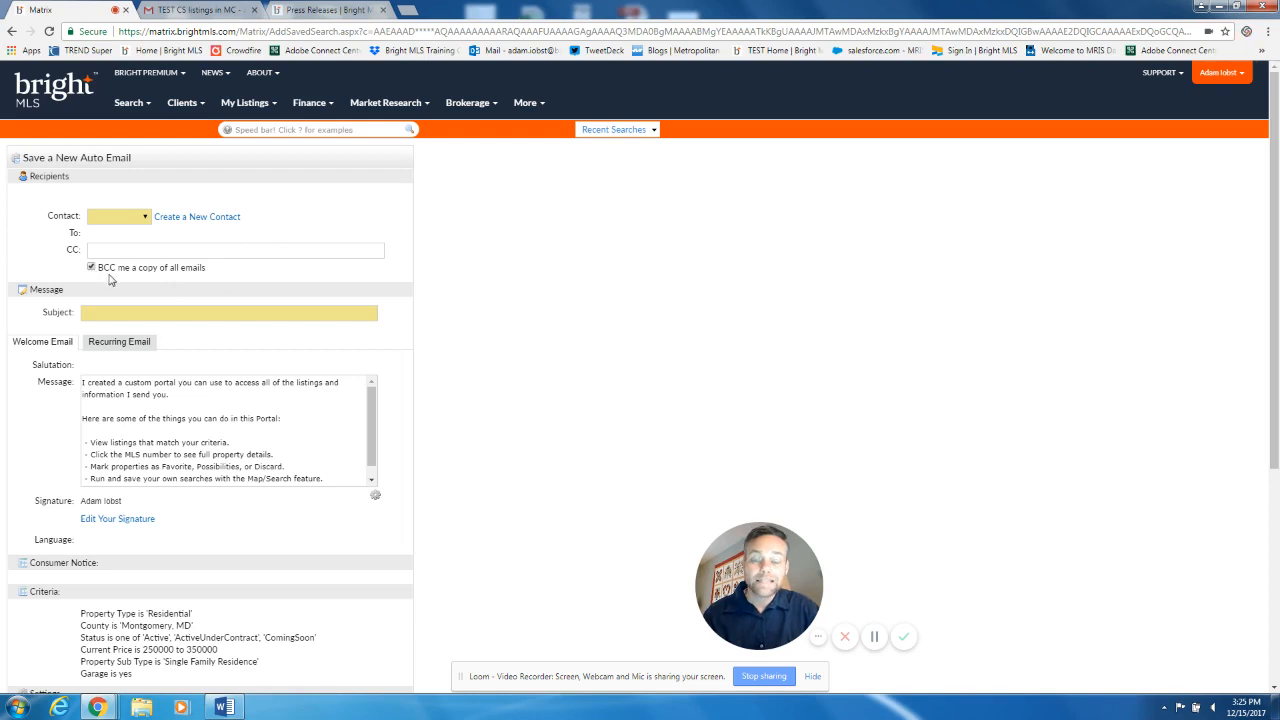
{"action": "left_click", "coordinate": [92, 267]}
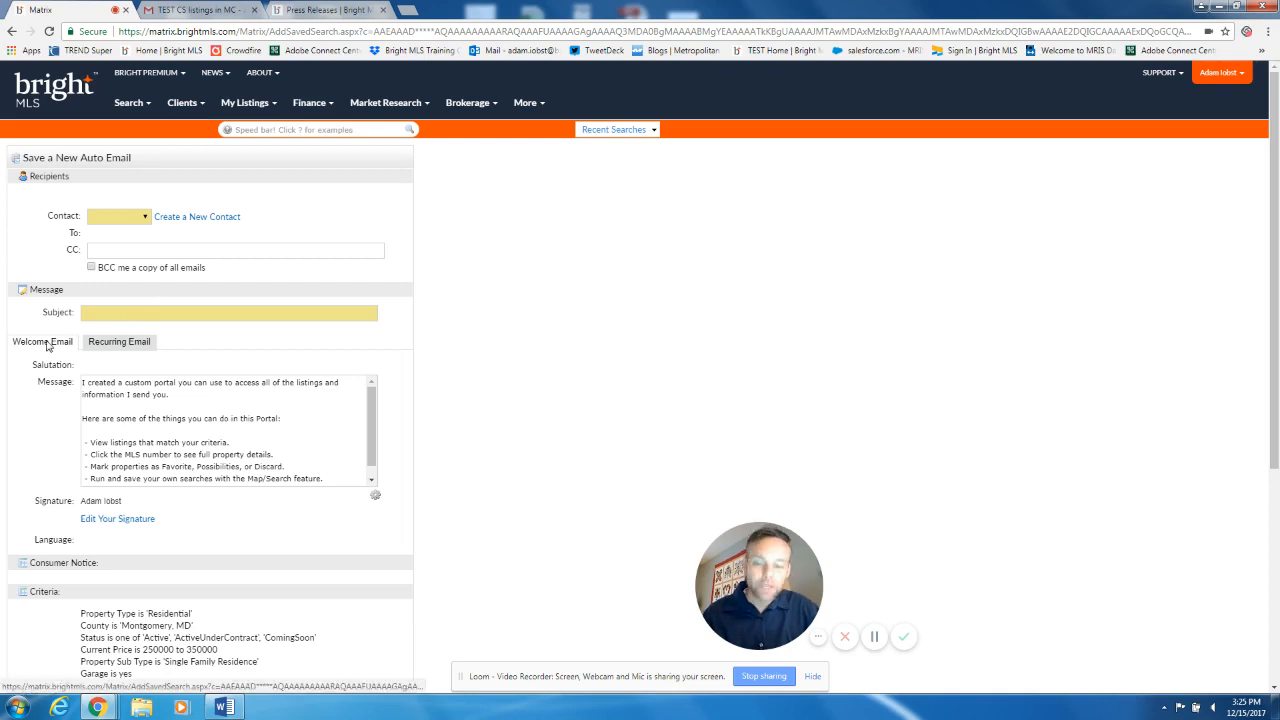
Step: Compare the recurring and welcome messages and set the email subject to "Homes that match what you're looking for"
{"action": "left_click", "coordinate": [106, 343]}
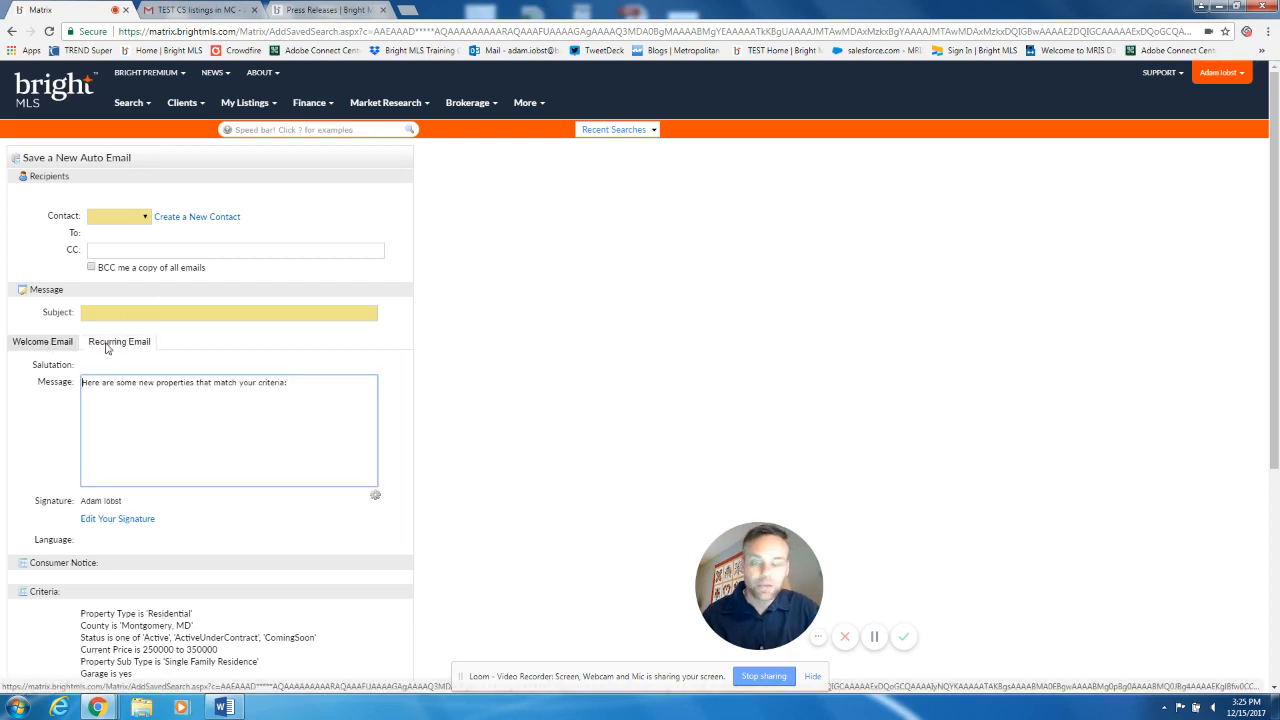
{"action": "left_click", "coordinate": [60, 346]}
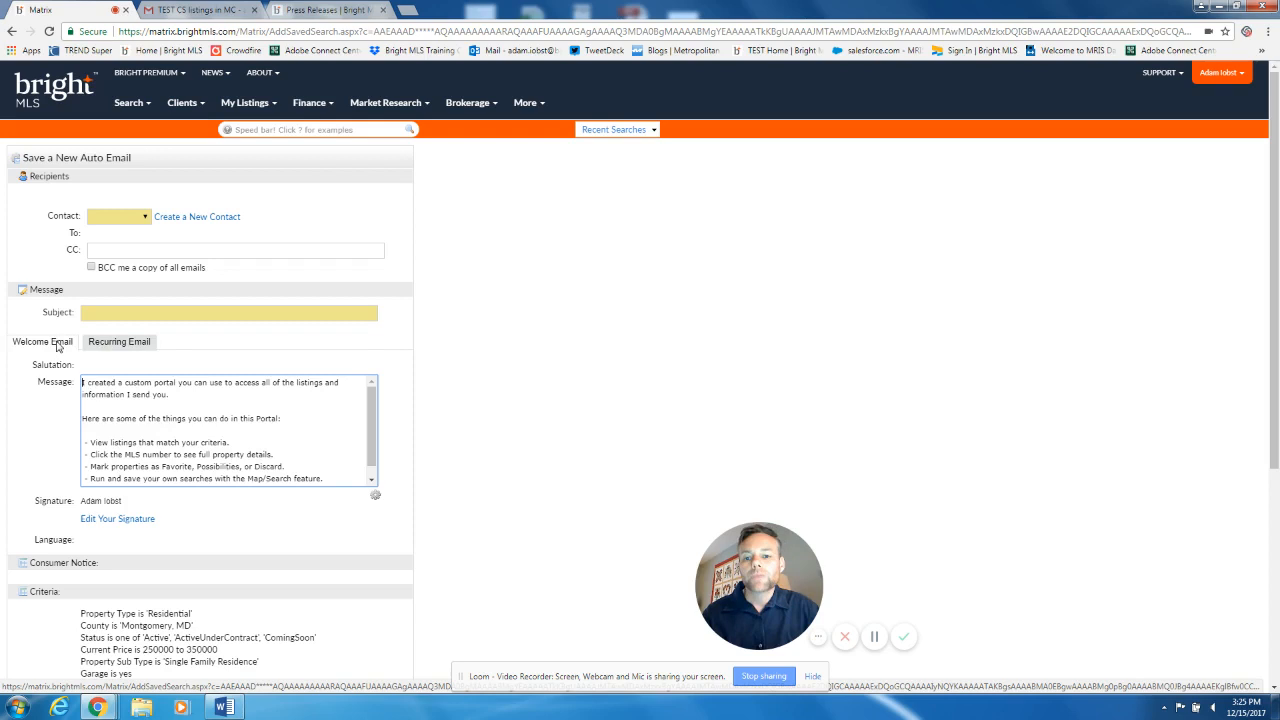
{"action": "left_click", "coordinate": [107, 316]}
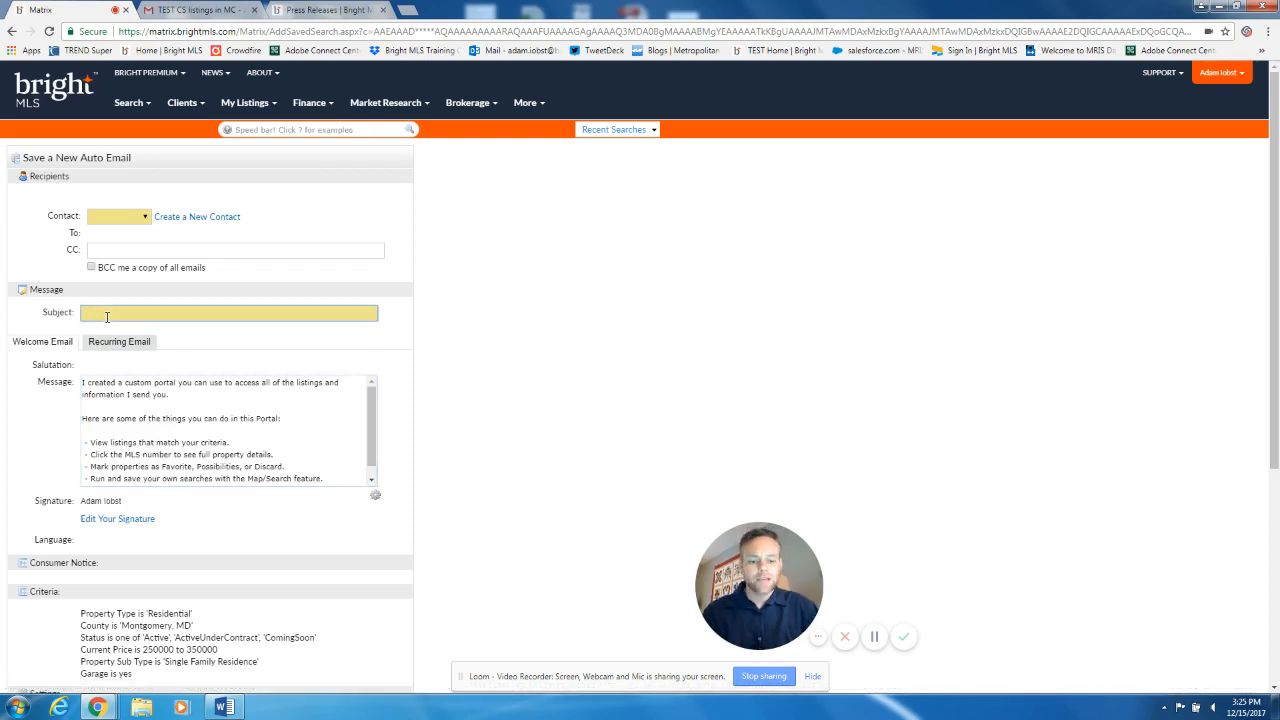
{"action": "type", "text": "home"}
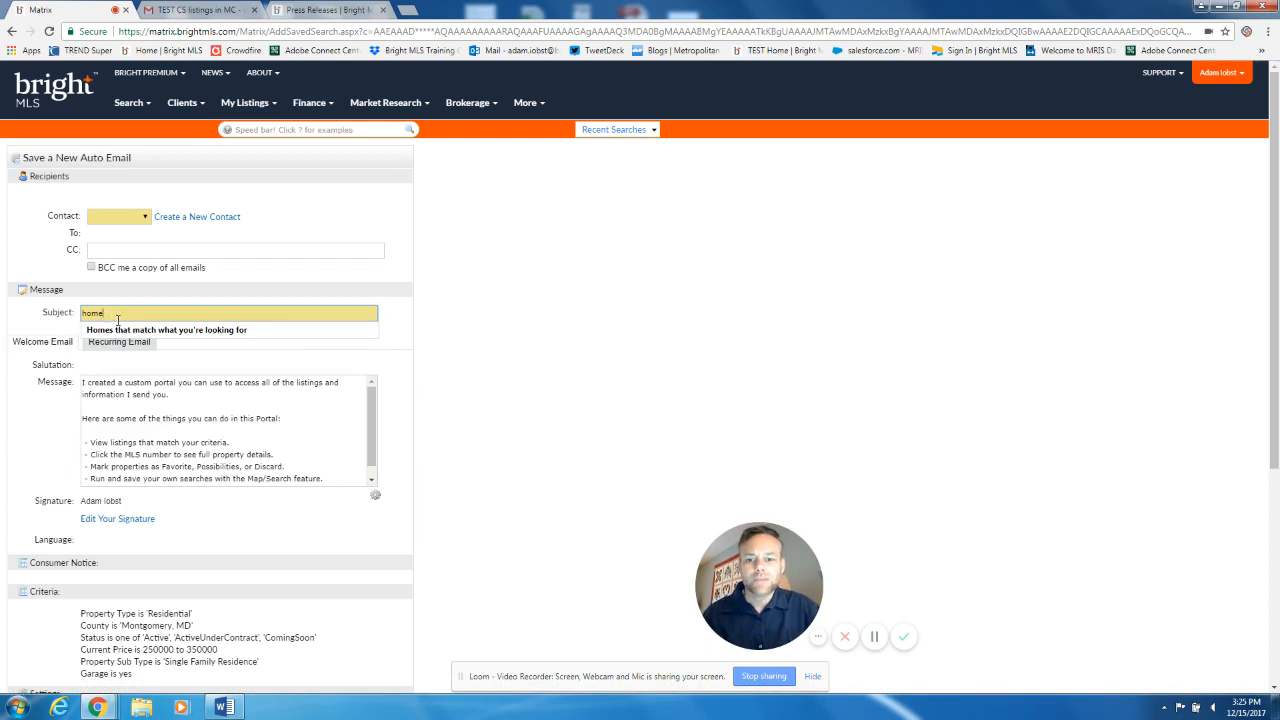
{"action": "left_click", "coordinate": [130, 330]}
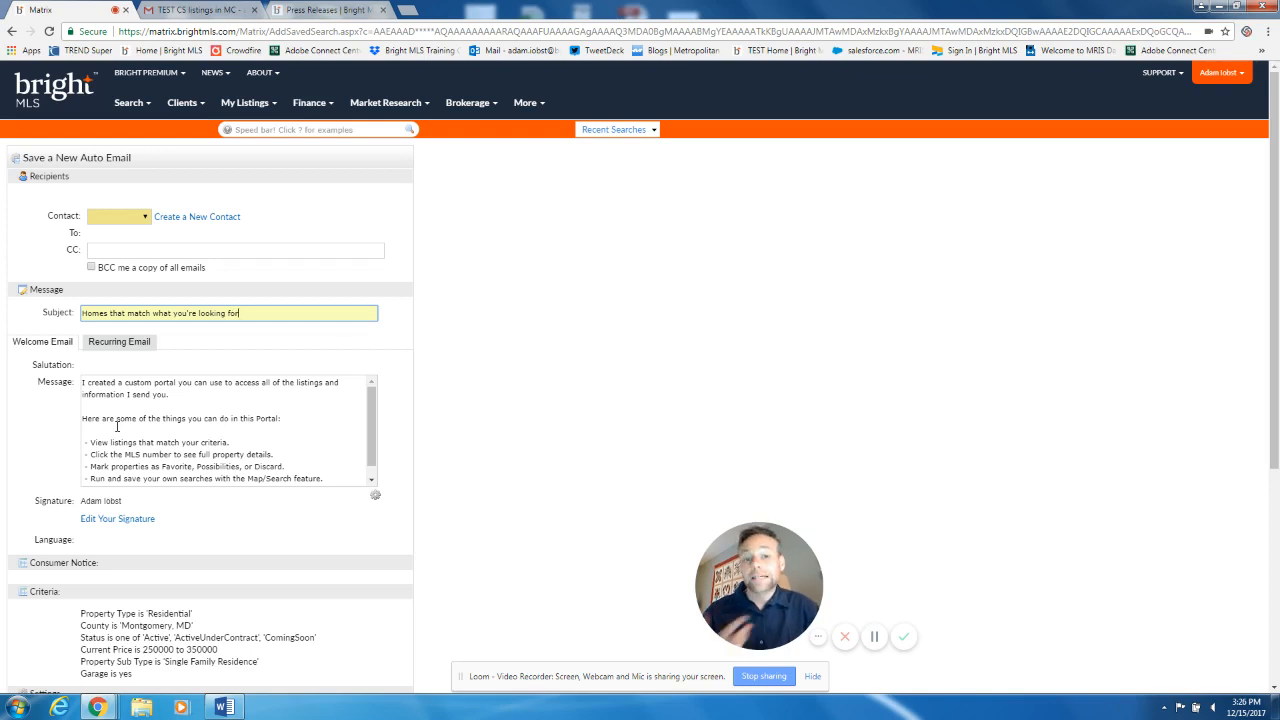
Step: Review the recurring email message and set the auto email schedule to ASAP
{"action": "left_click", "coordinate": [138, 345]}
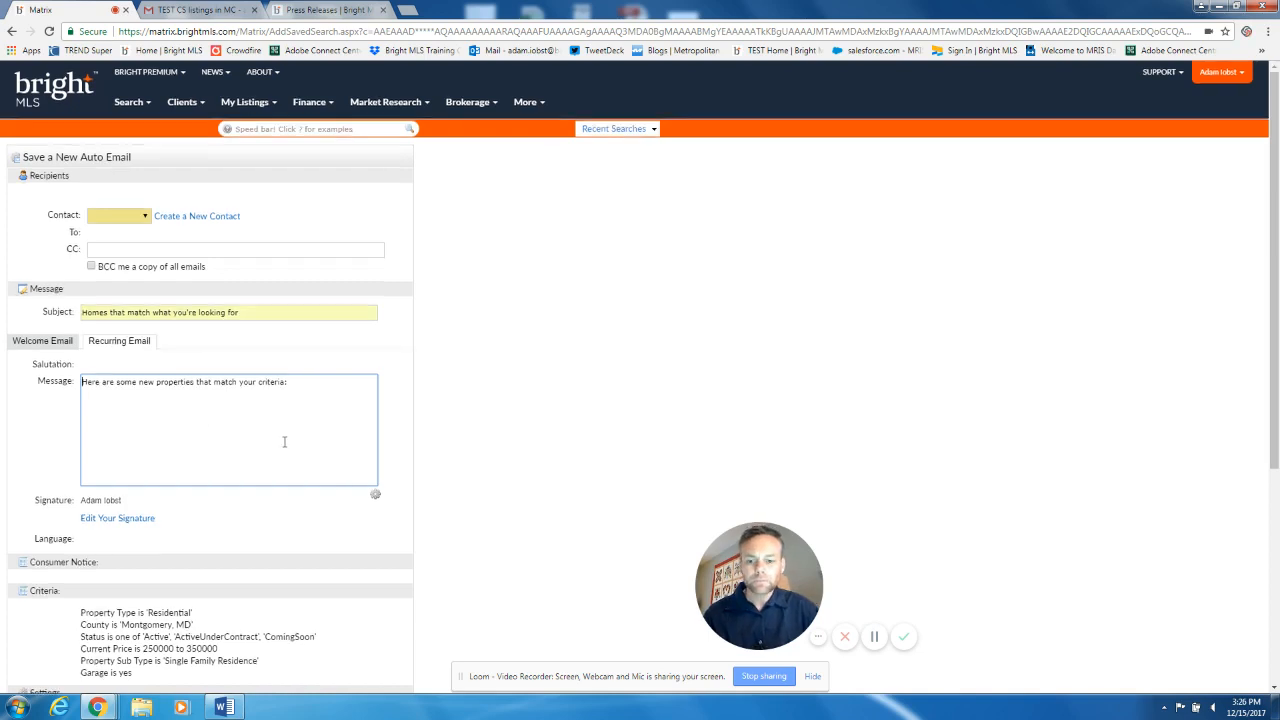
{"action": "scroll", "coordinate": [284, 441], "scroll_direction": "down", "scroll_amount": 1}
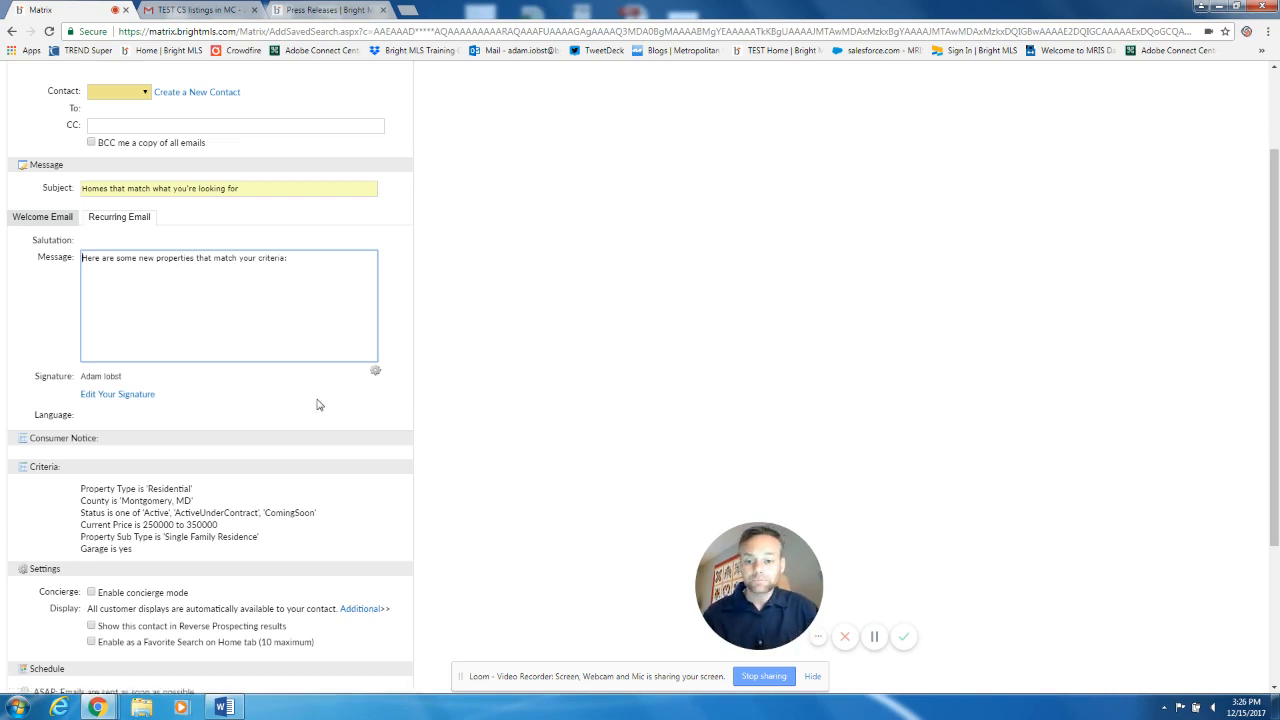
{"action": "scroll", "coordinate": [318, 403], "scroll_direction": "down", "scroll_amount": 1}
{"action": "scroll", "coordinate": [318, 403], "scroll_direction": "down", "scroll_amount": 1}
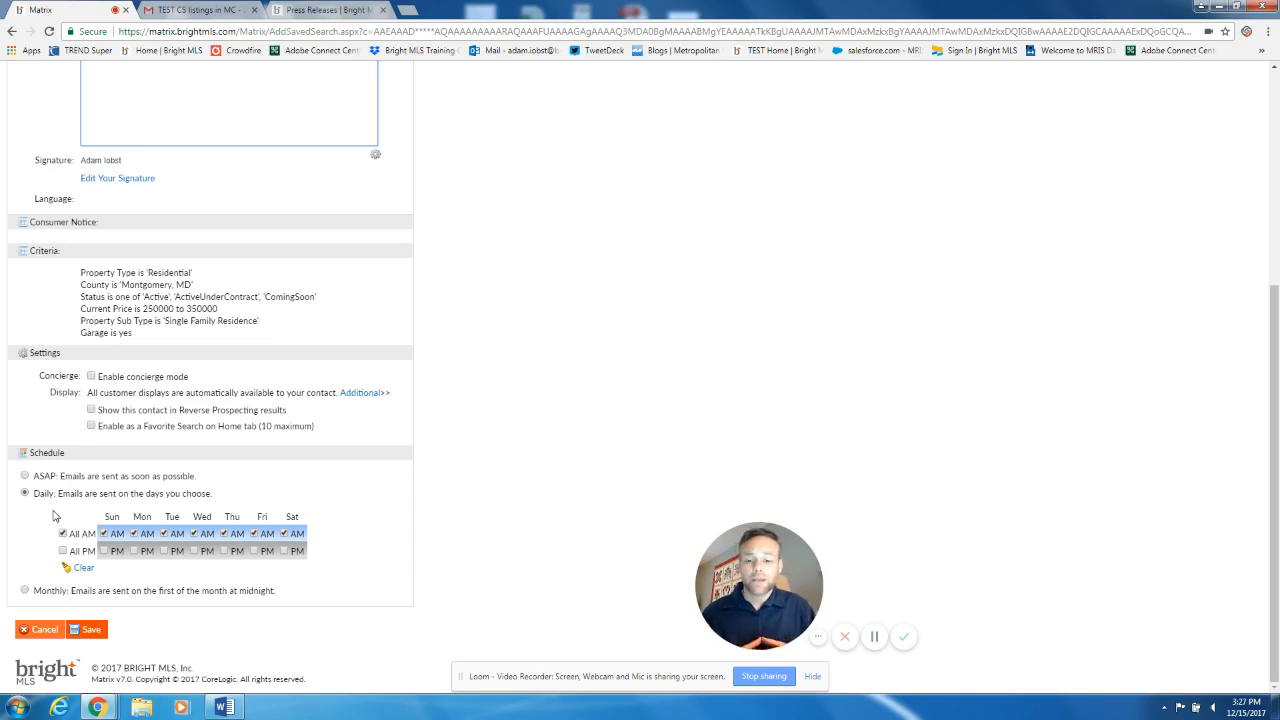
{"action": "left_click", "coordinate": [25, 476]}
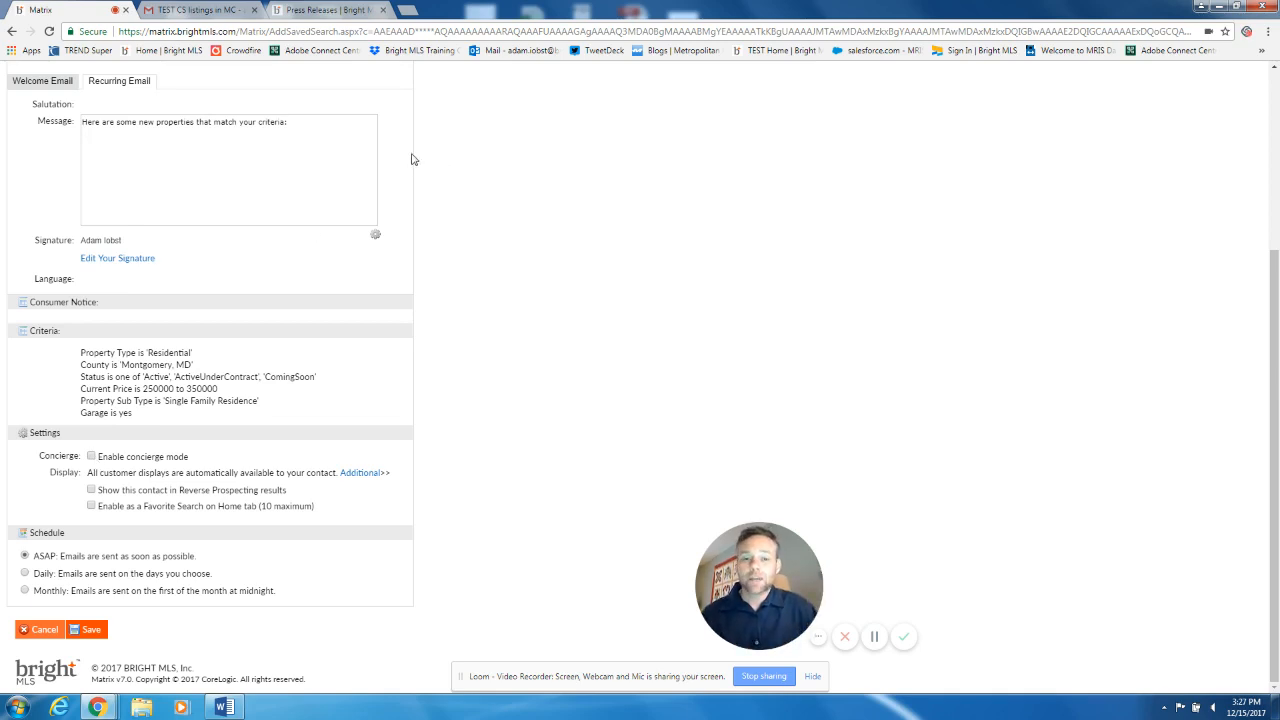
Step: Switch to Gmail, open the client portal from the "TEST CS listings in MC" email and show its listings on the map
{"action": "left_click", "coordinate": [188, 11]}
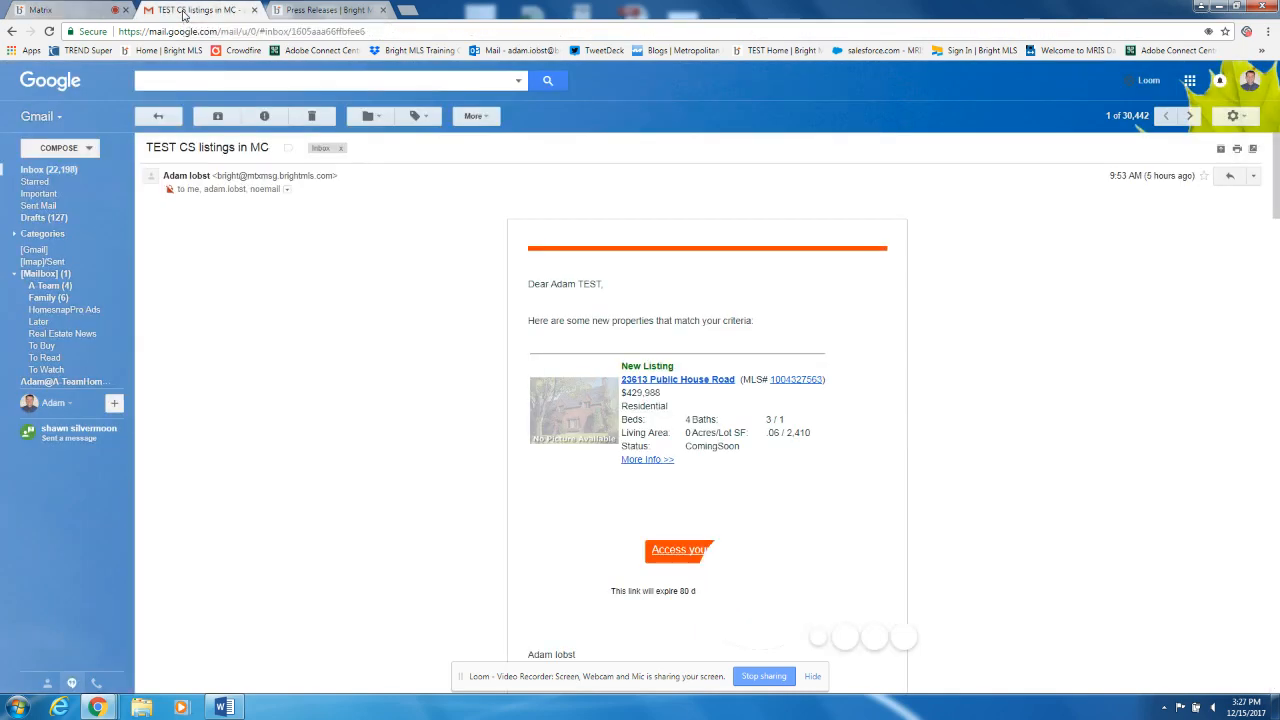
{"action": "scroll", "coordinate": [1047, 387], "scroll_direction": "down", "scroll_amount": 1}
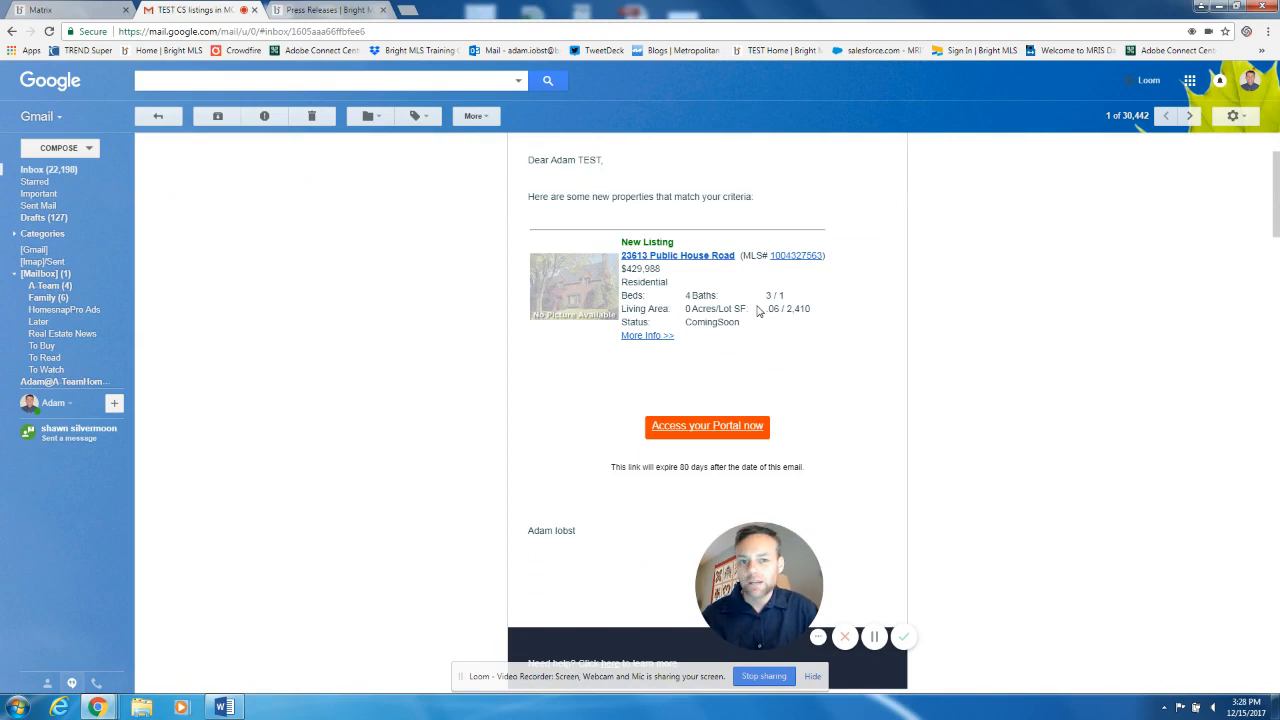
{"action": "left_click", "coordinate": [705, 427]}
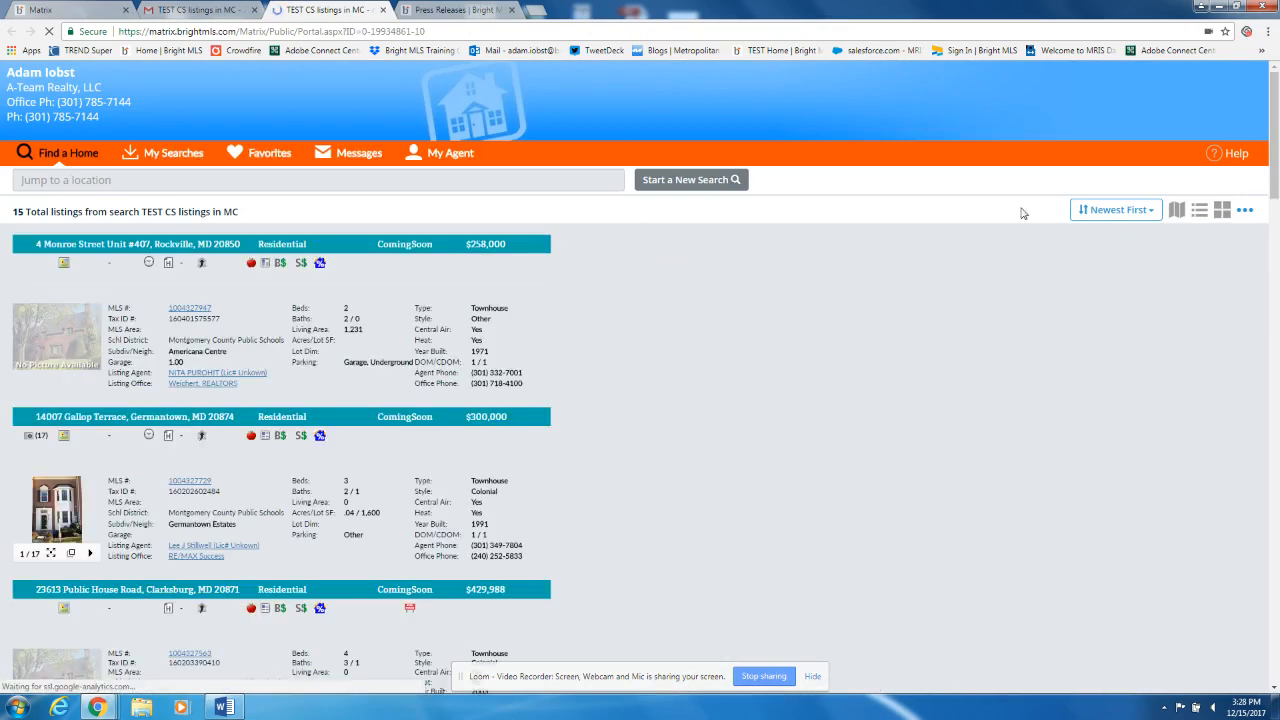
{"action": "left_click", "coordinate": [1178, 211]}
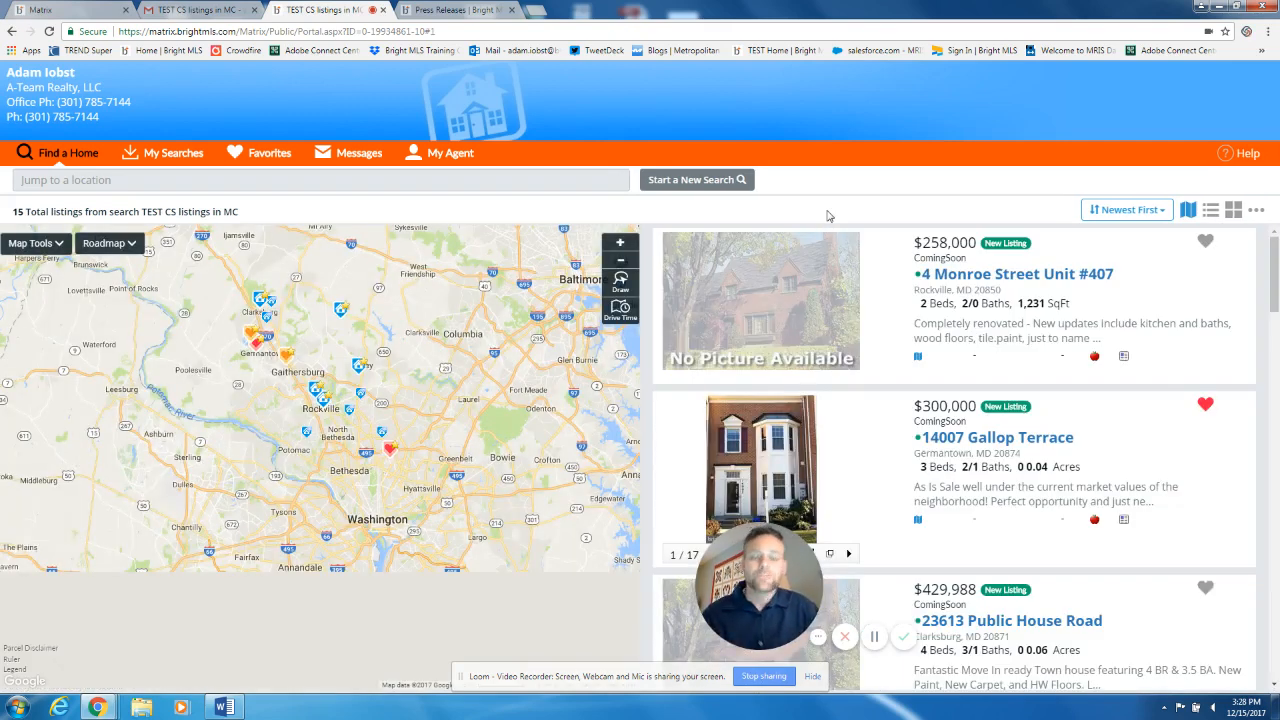
{"action": "left_click_drag", "start_coordinate": [760, 568], "coordinate": [919, 131]}
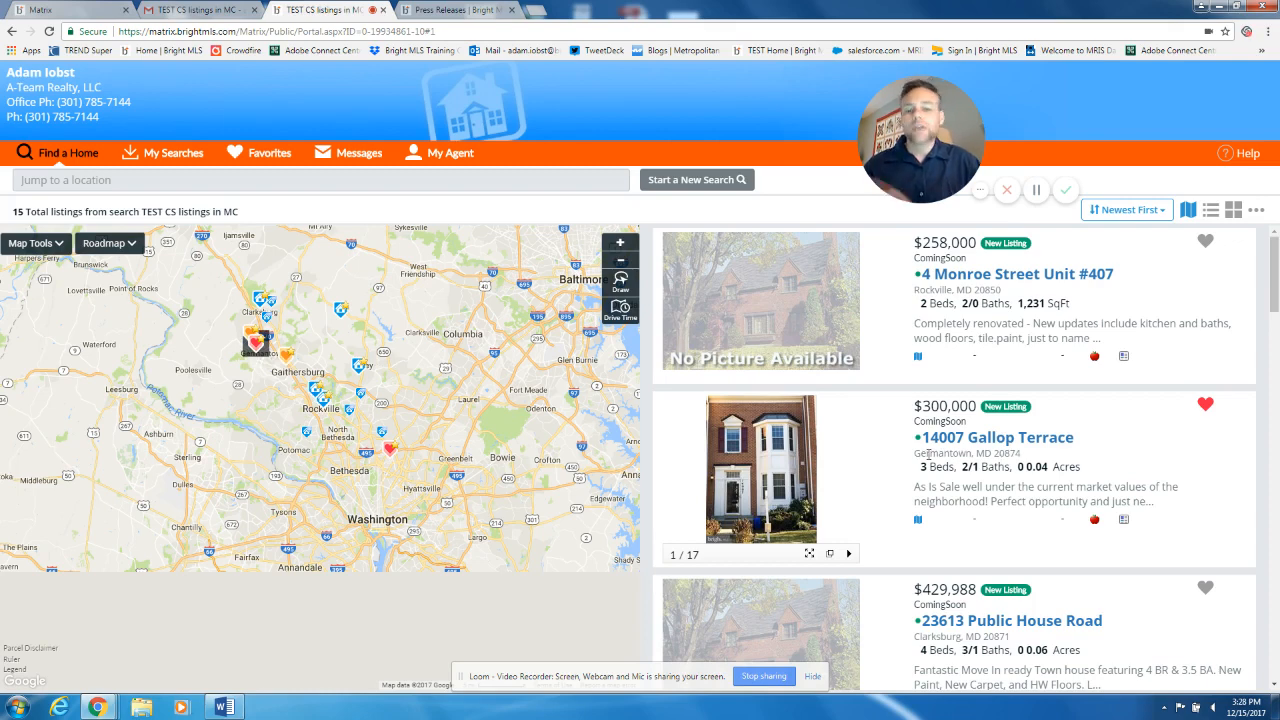
Step: Examine the details of the $258,000 Rockville listing, return to the portal results and try that listing's favorite marker
{"action": "left_click", "coordinate": [985, 278]}
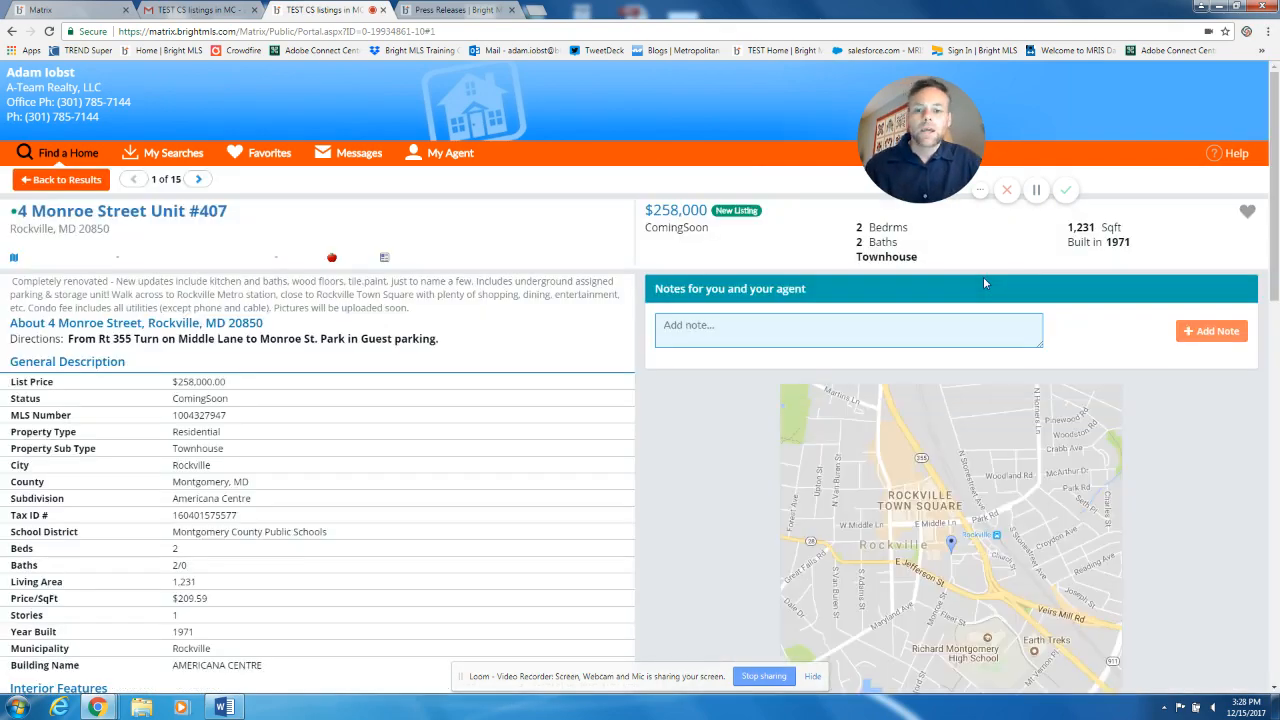
{"action": "scroll", "coordinate": [584, 314], "scroll_direction": "down", "scroll_amount": 6}
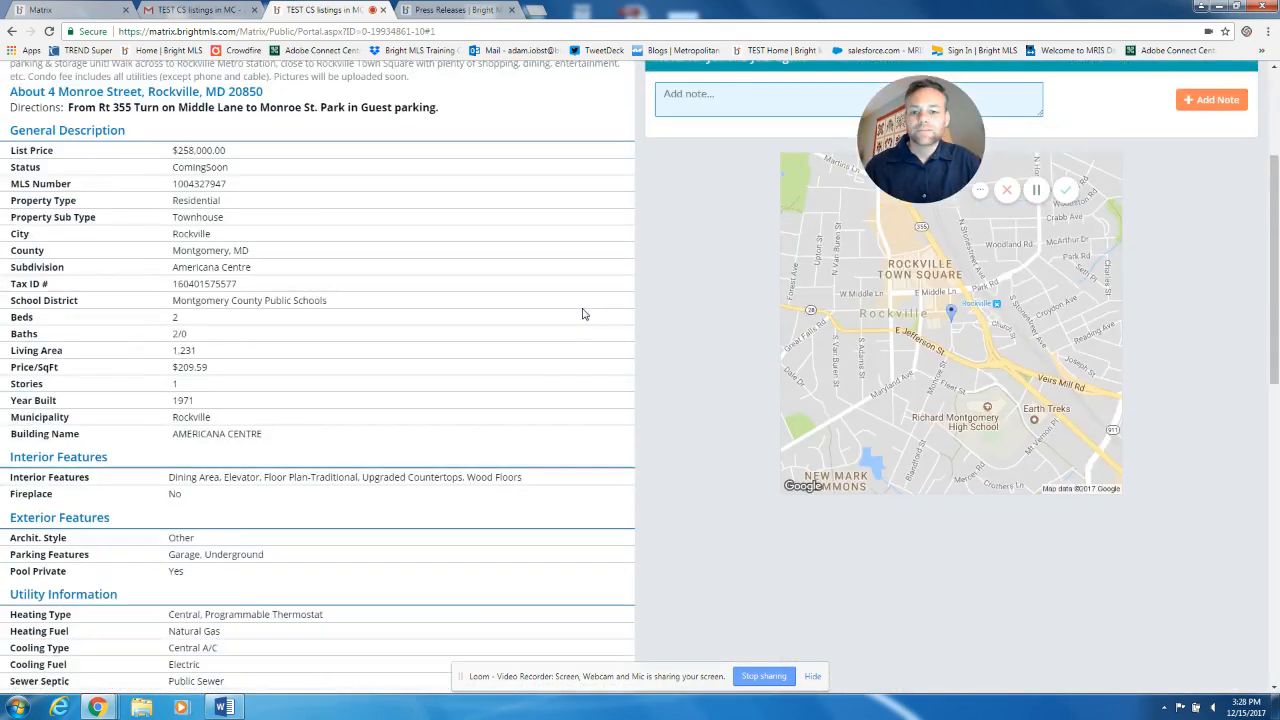
{"action": "scroll", "coordinate": [584, 314], "scroll_direction": "up", "scroll_amount": 7}
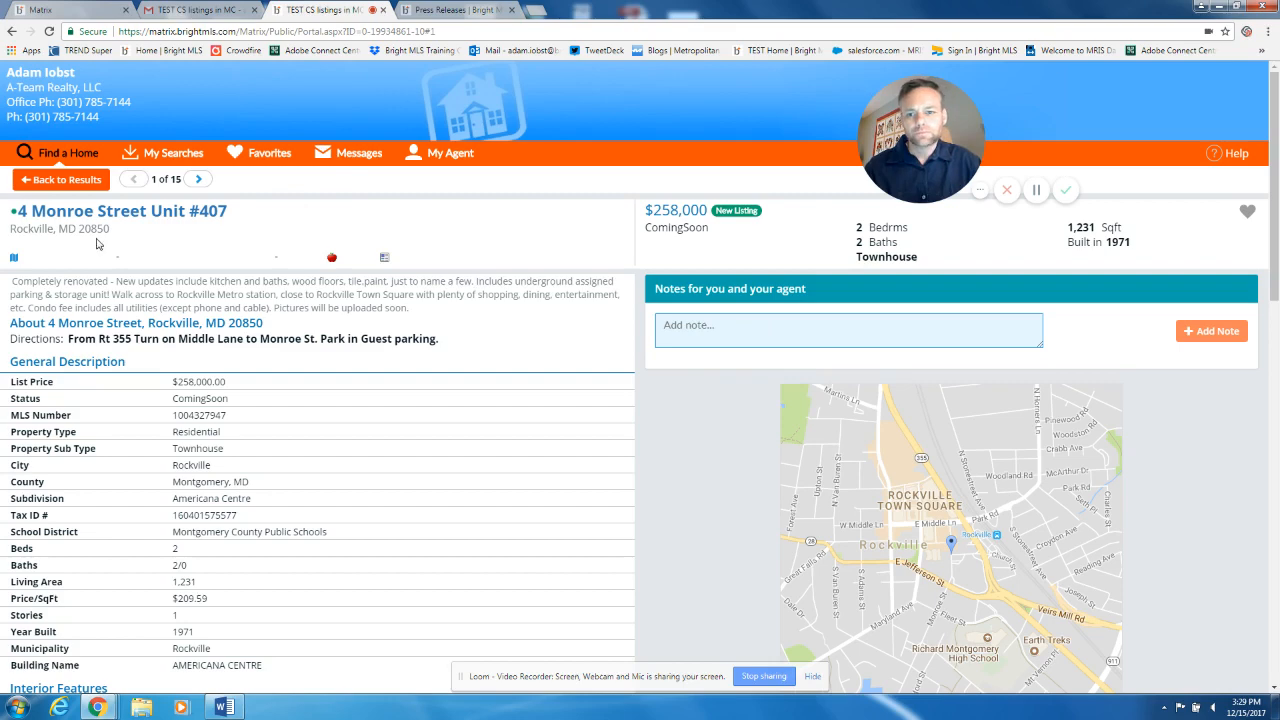
{"action": "left_click", "coordinate": [62, 186]}
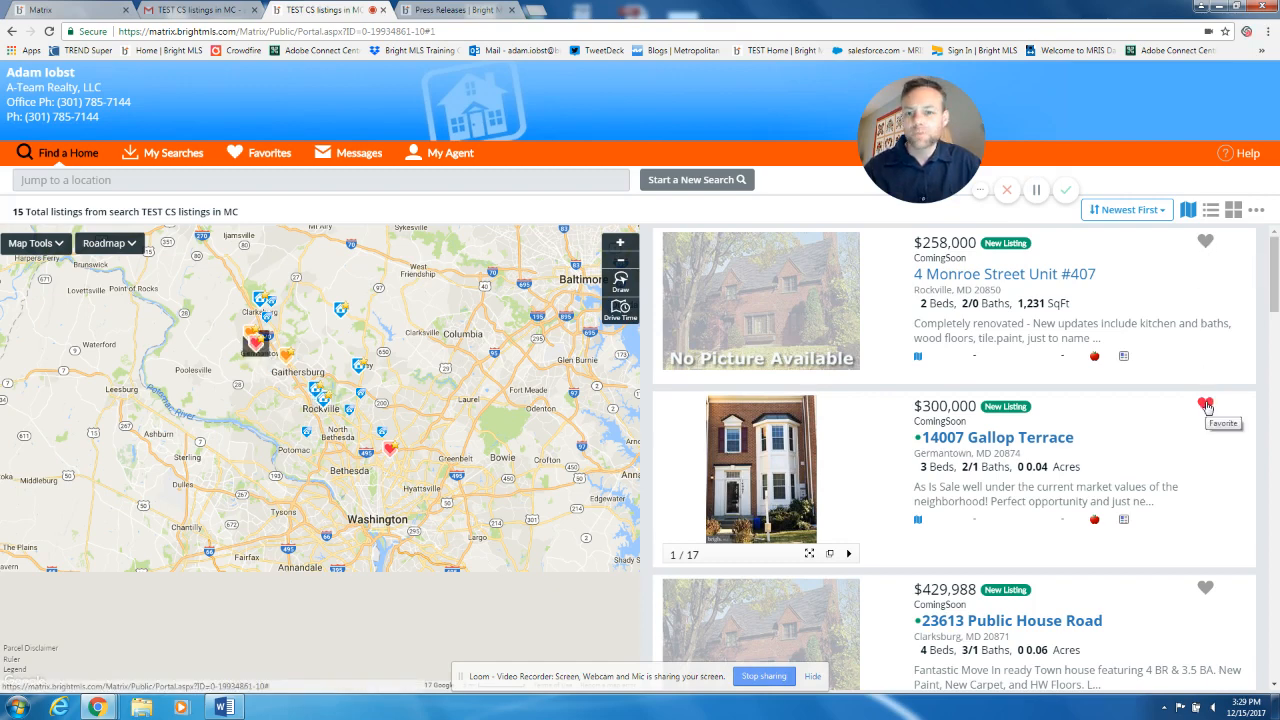
{"action": "left_click", "coordinate": [1205, 243]}
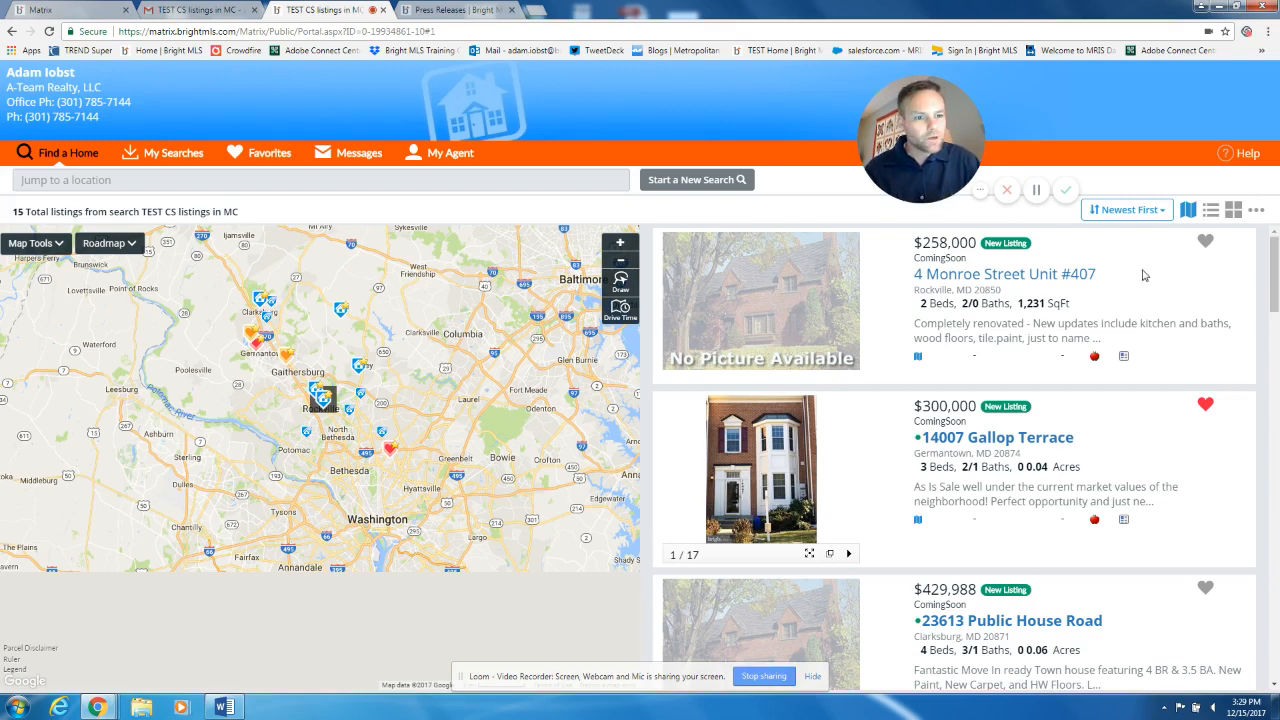
Step: Switch back to Matrix, leave the unsaved auto email form and open the list of existing auto emails
{"action": "left_click", "coordinate": [50, 12]}
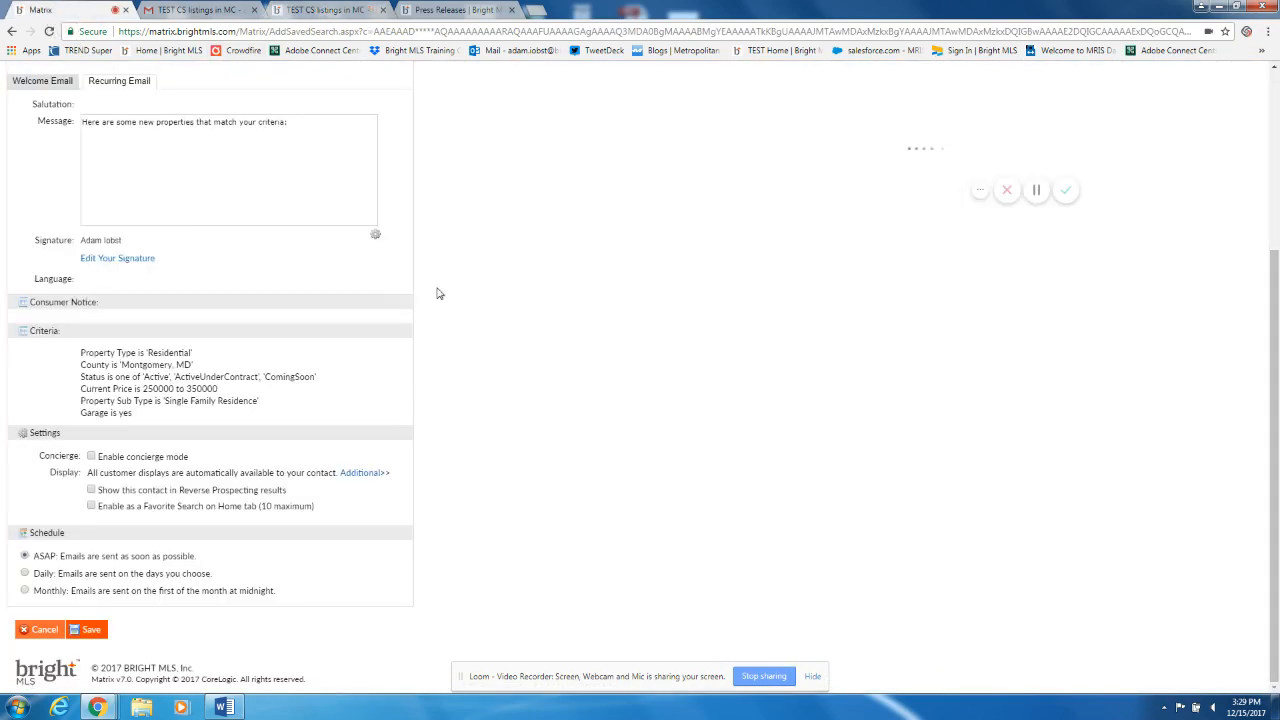
{"action": "scroll", "coordinate": [437, 292], "scroll_direction": "up", "scroll_amount": 3}
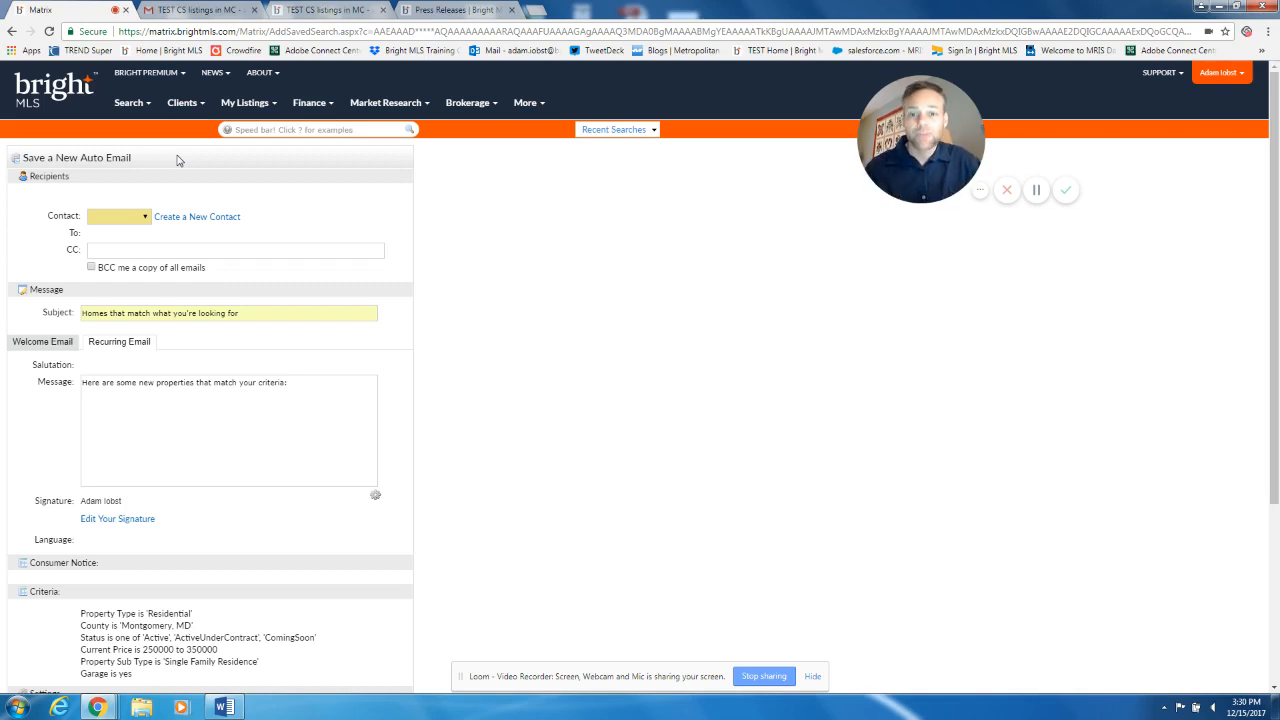
{"action": "left_click", "coordinate": [181, 106]}
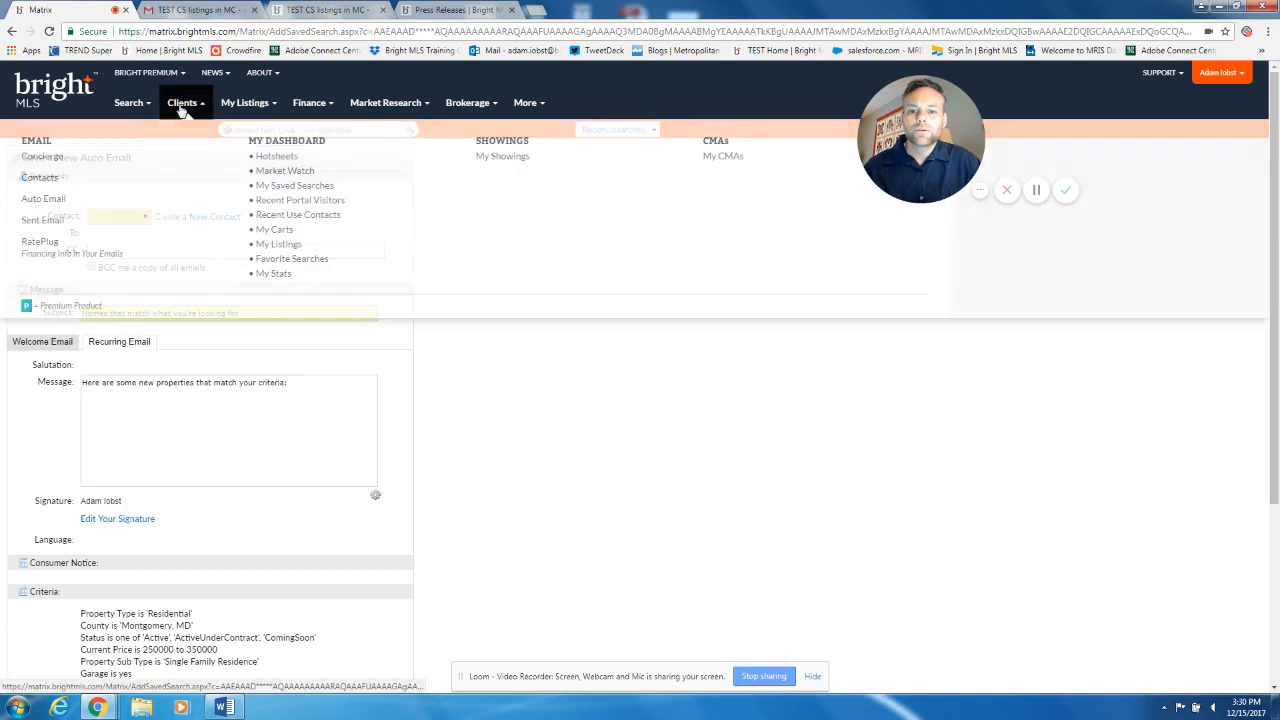
{"action": "left_click", "coordinate": [47, 203]}
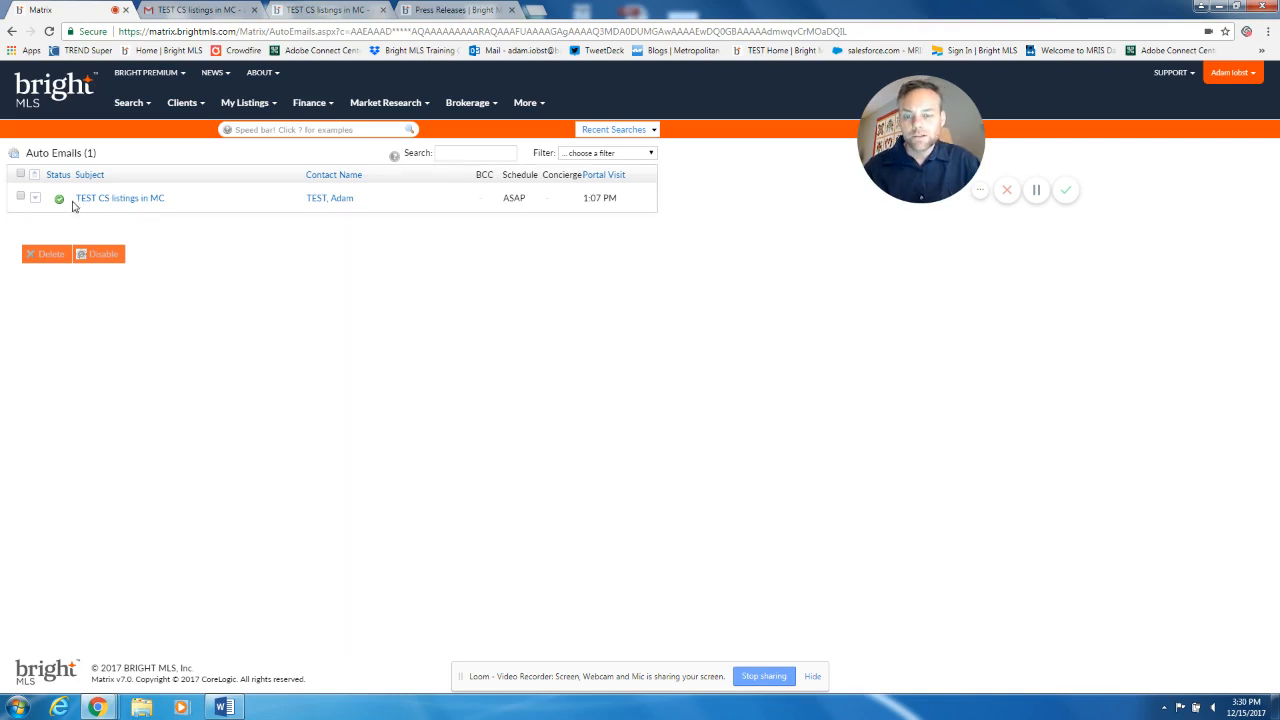
Step: Expand the "TEST CS listings in MC" auto email and its sent emails, view the listing sent at 9:53 AM, and return to the list
{"action": "mouse_move", "coordinate": [58, 203]}
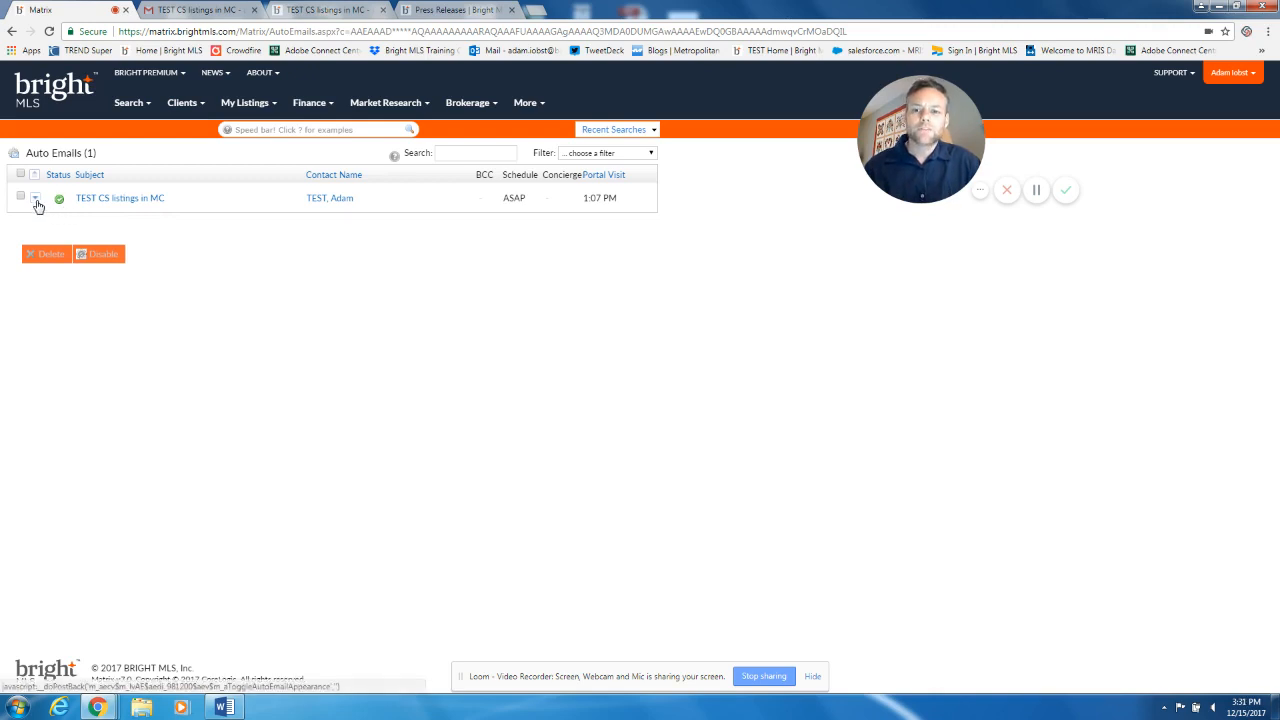
{"action": "left_click", "coordinate": [36, 200]}
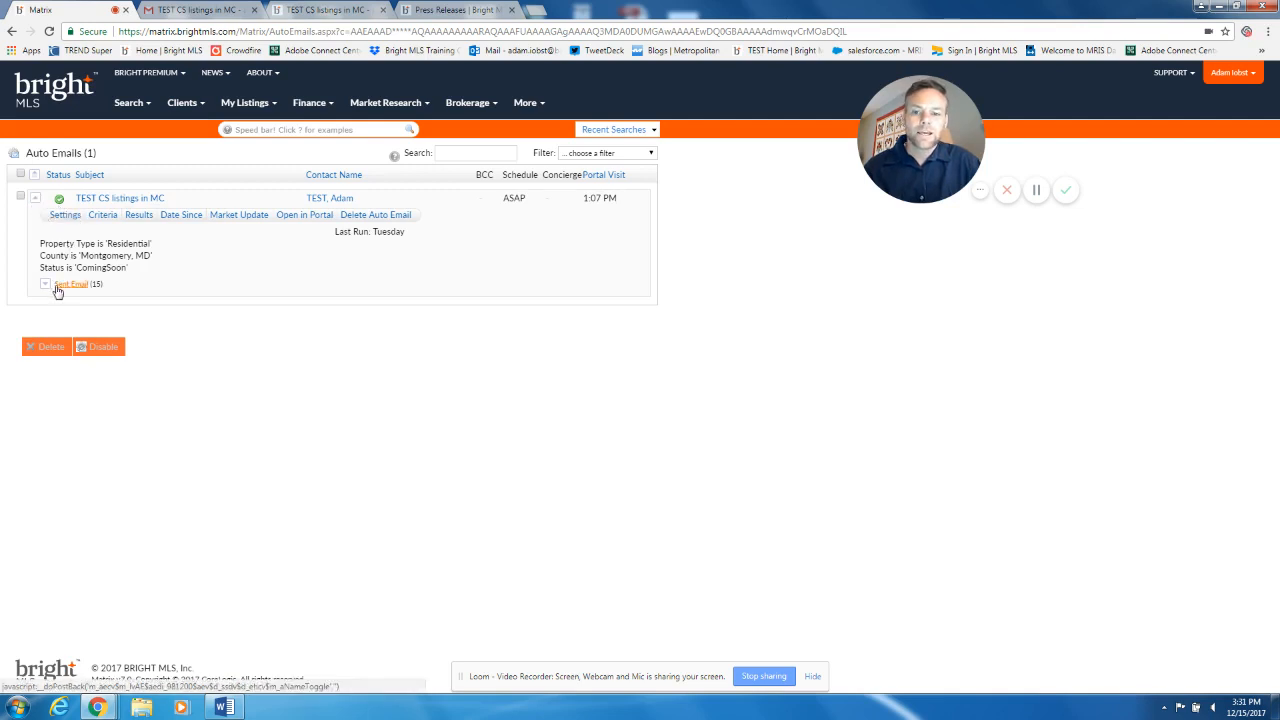
{"action": "left_click", "coordinate": [47, 287]}
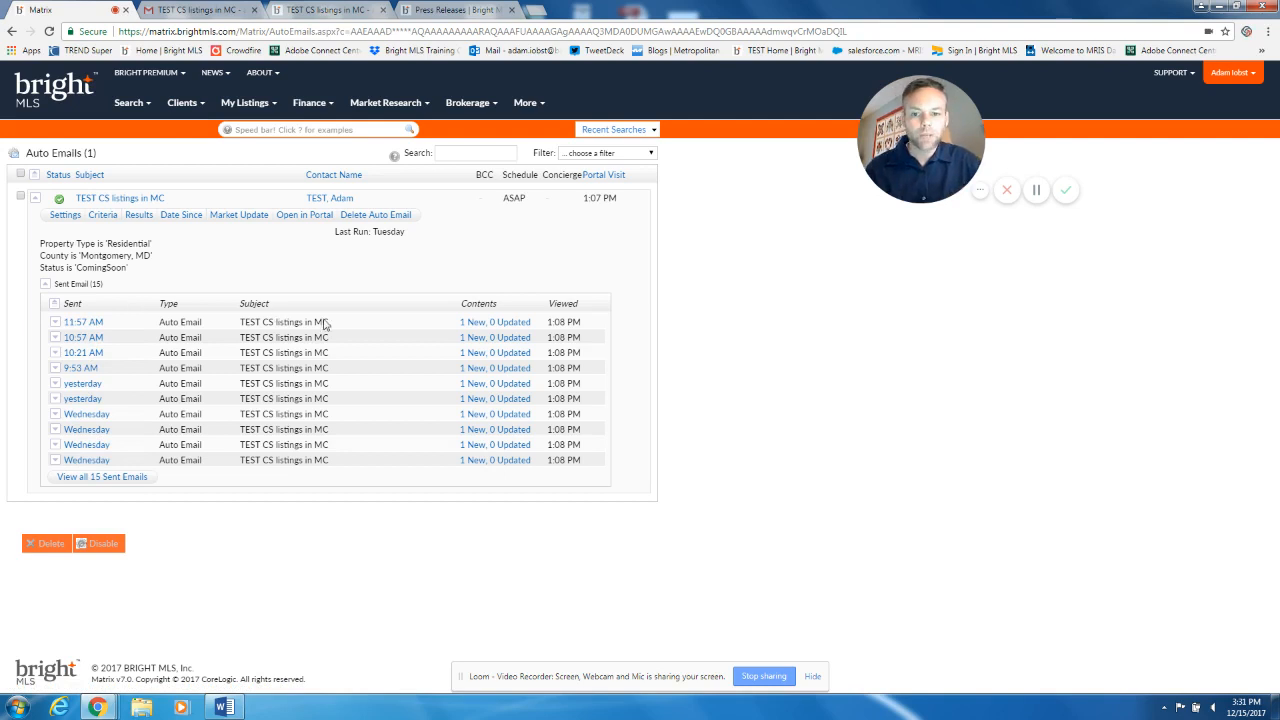
{"action": "left_click", "coordinate": [482, 372]}
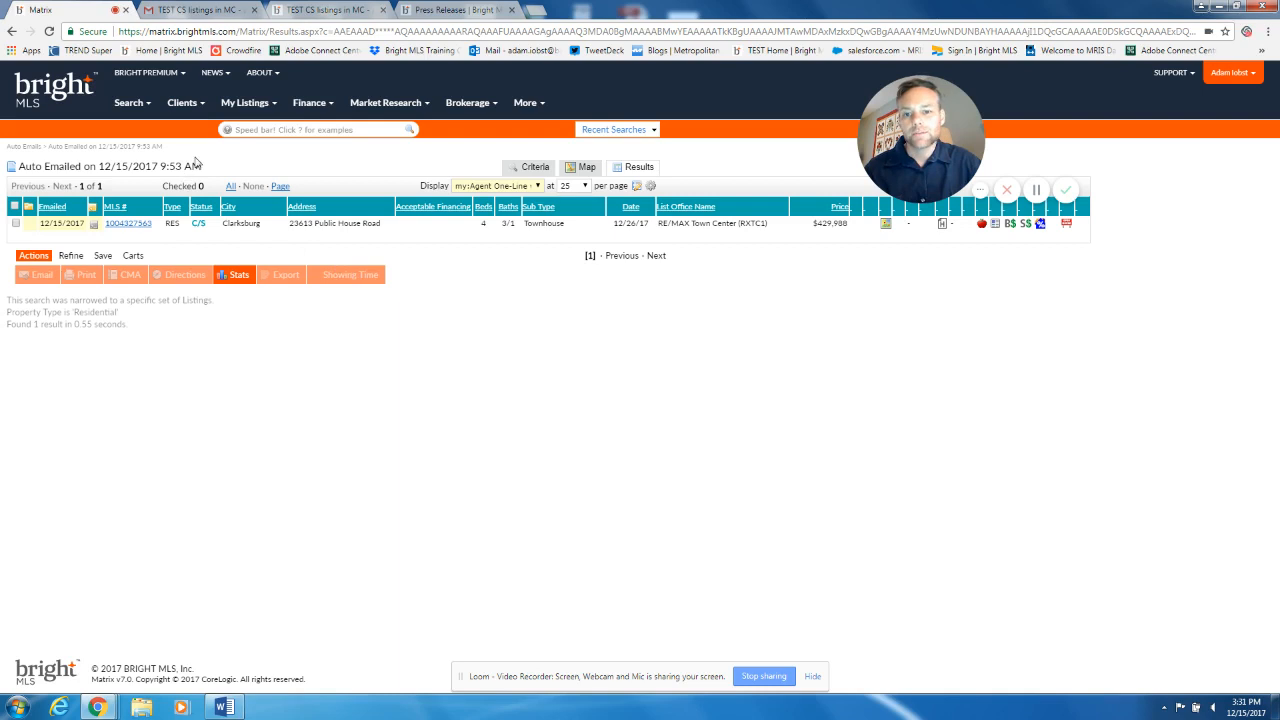
{"action": "left_click", "coordinate": [12, 33]}
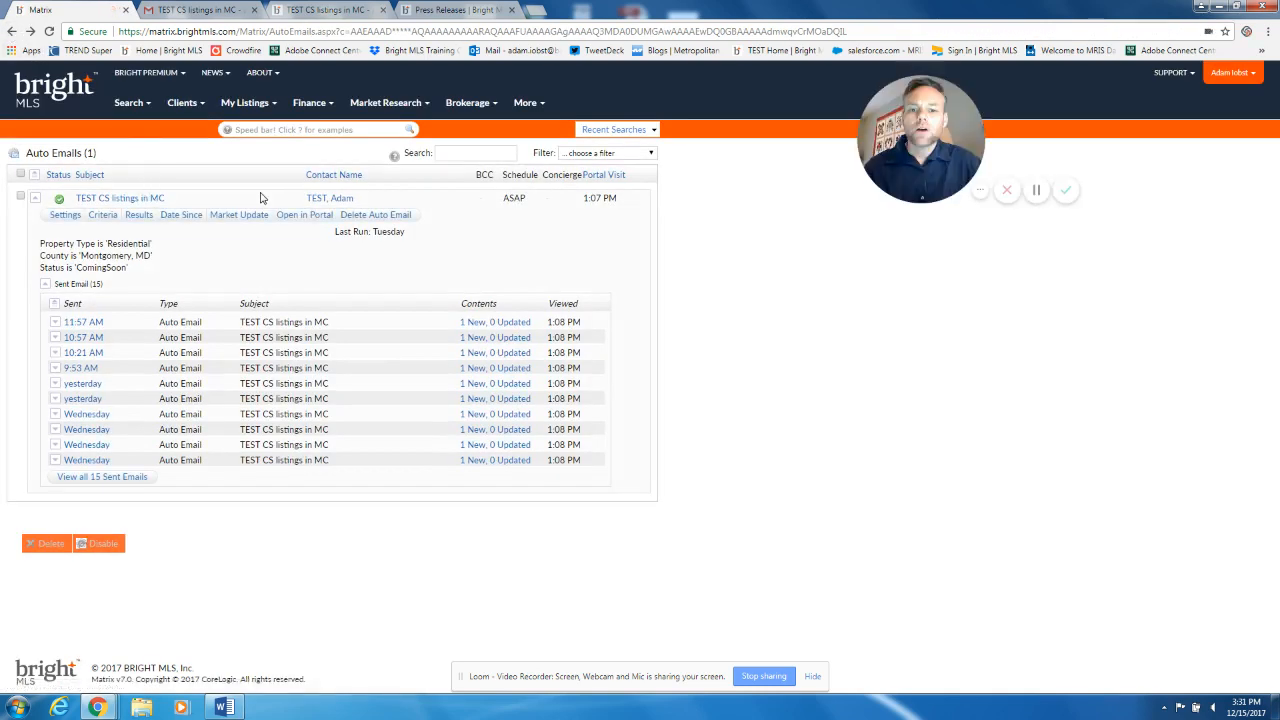
Step: Open the contact record linked to the "TEST CS listings in MC" auto email and review the client's portal activity
{"action": "left_click", "coordinate": [331, 201]}
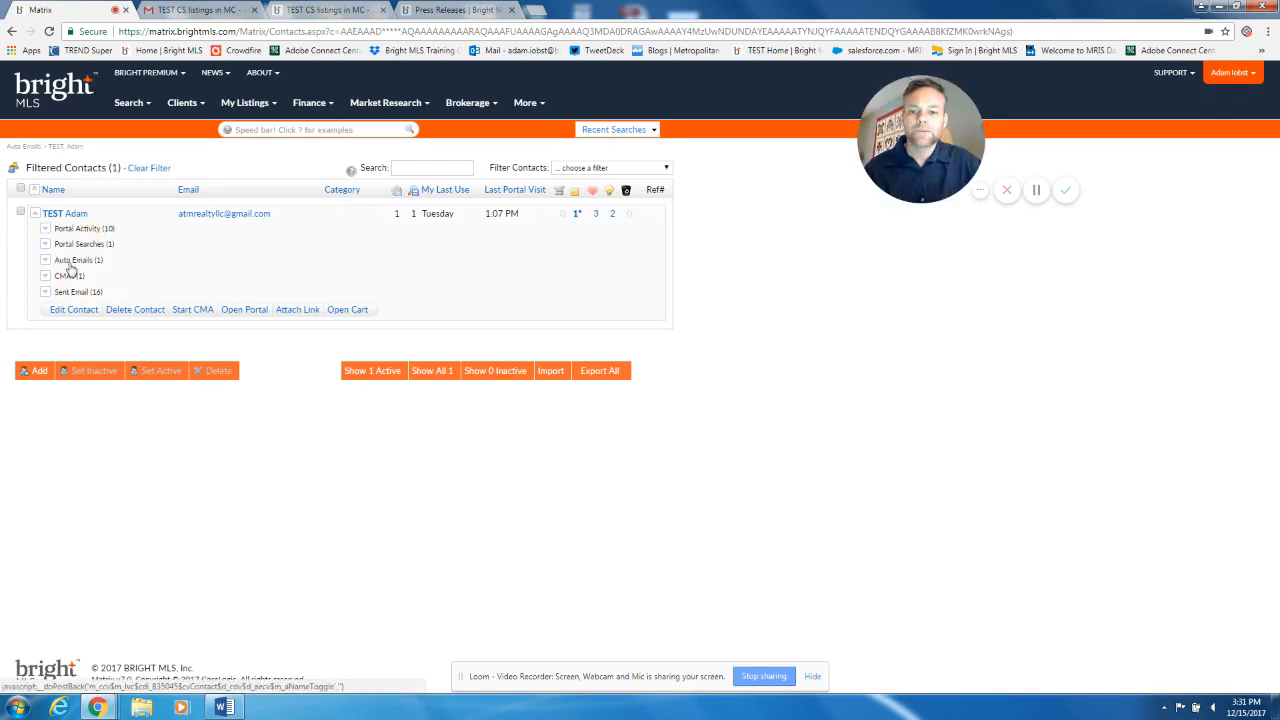
{"action": "left_click", "coordinate": [45, 231]}
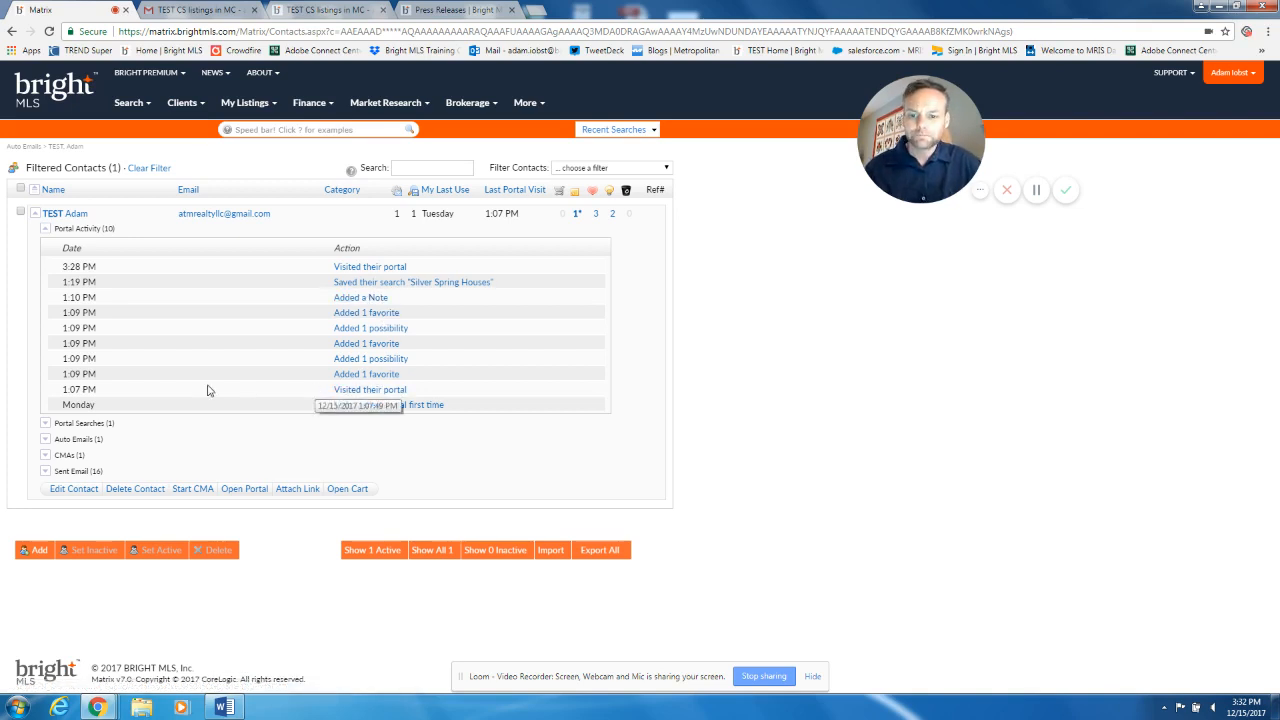
Step: Examine the criteria and results of the client's portal search "Silver Spring Houses", and return to the contact record
{"action": "left_click", "coordinate": [71, 425]}
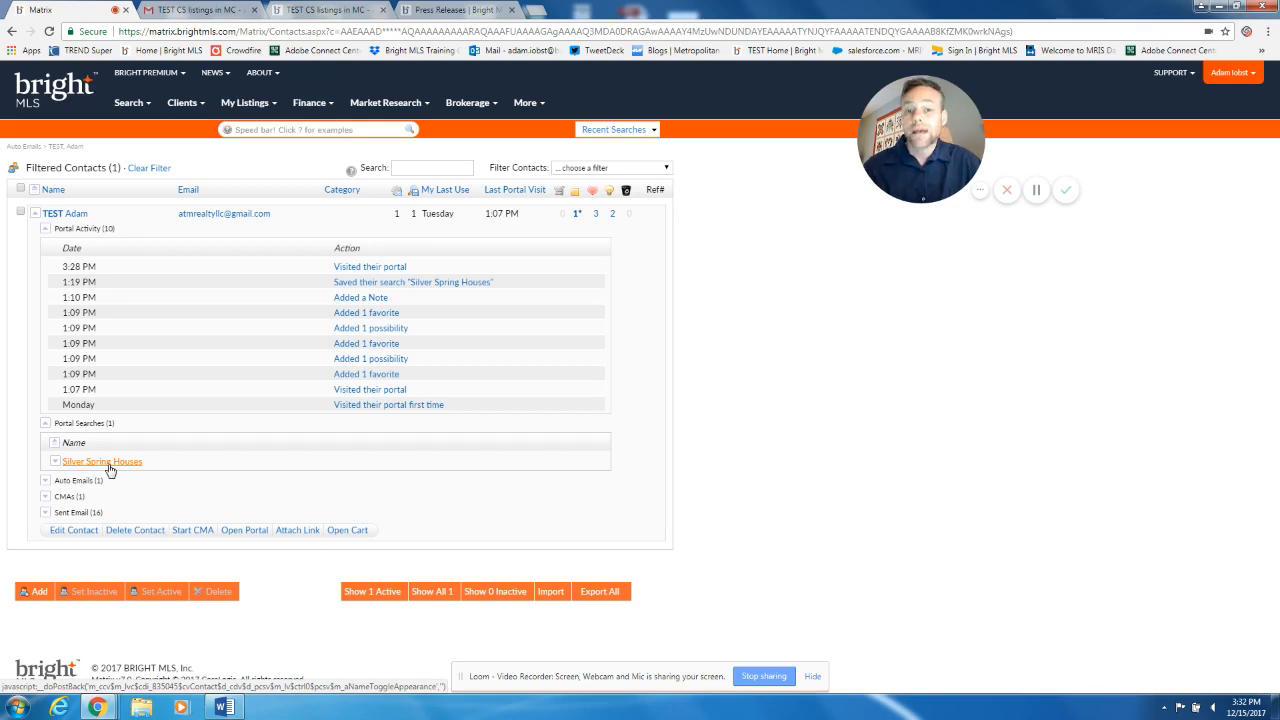
{"action": "left_click", "coordinate": [108, 466]}
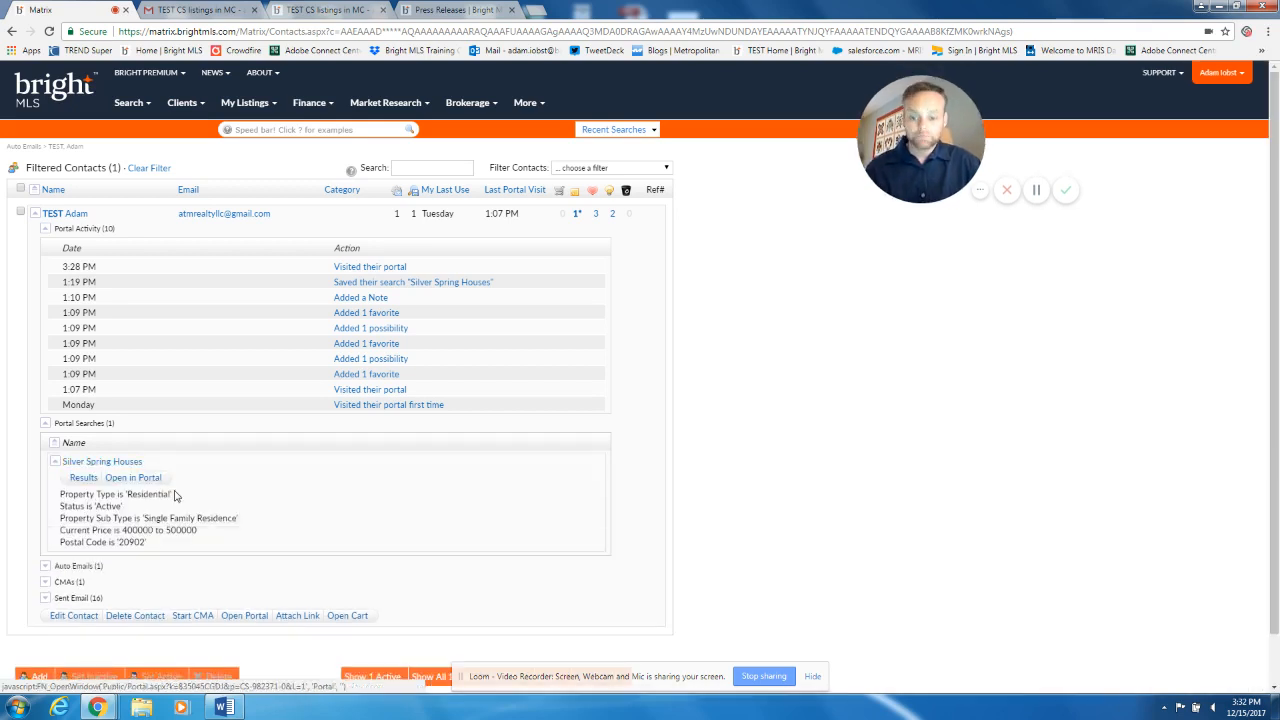
{"action": "left_click", "coordinate": [84, 479]}
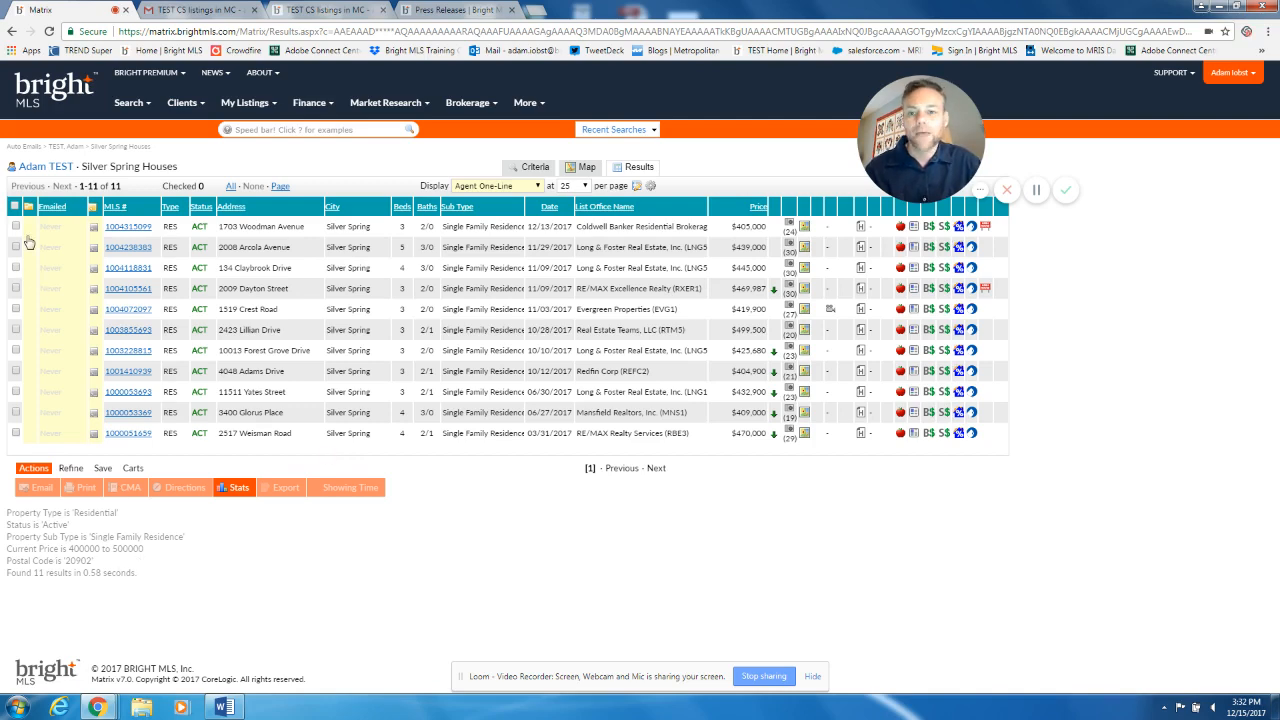
{"action": "left_click", "coordinate": [12, 32]}
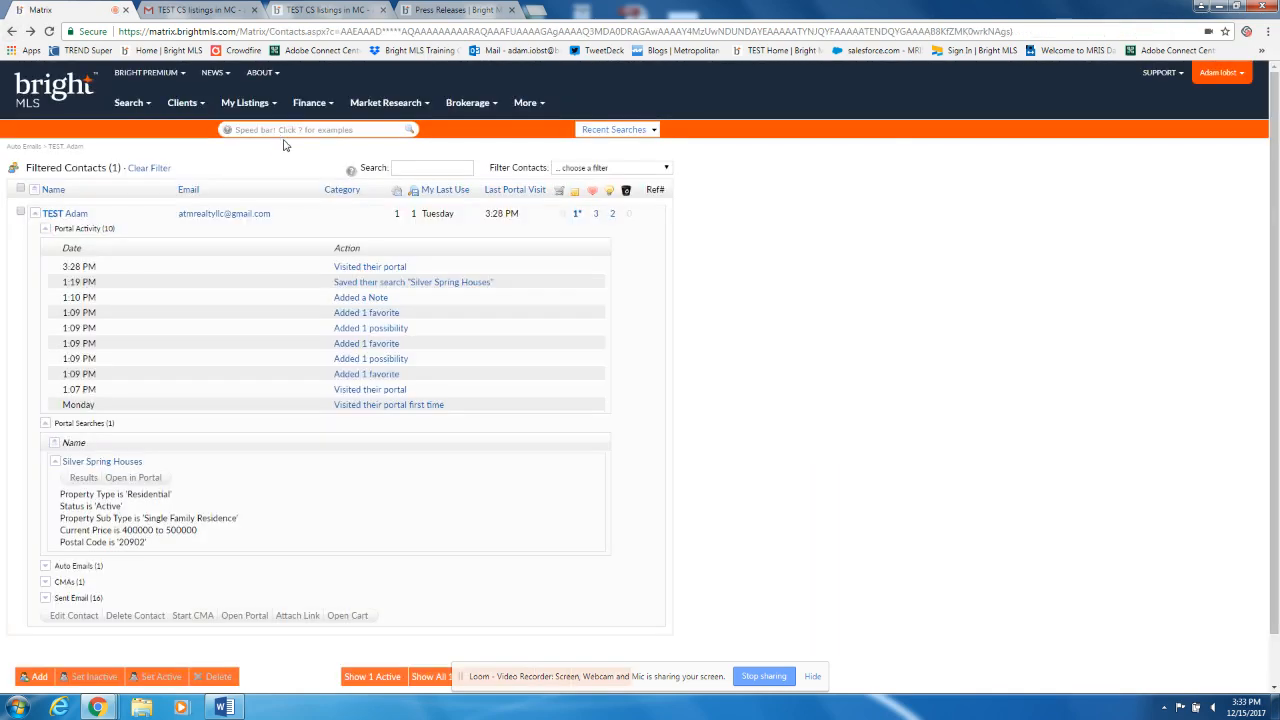